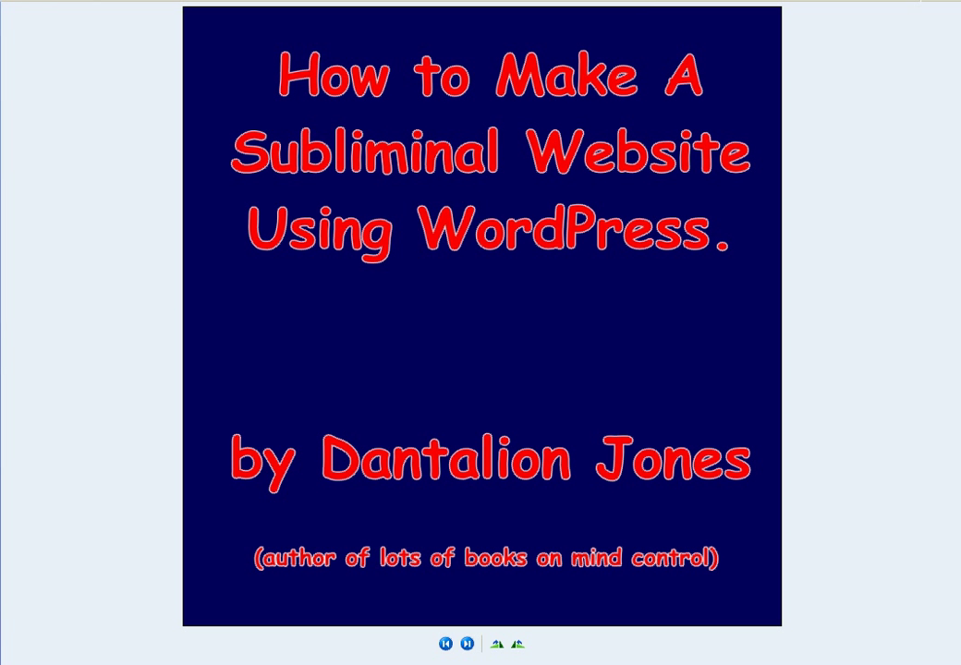
- Advance the picture viewer past the title slide and through the following images
{"action": "key", "text": "Right"}
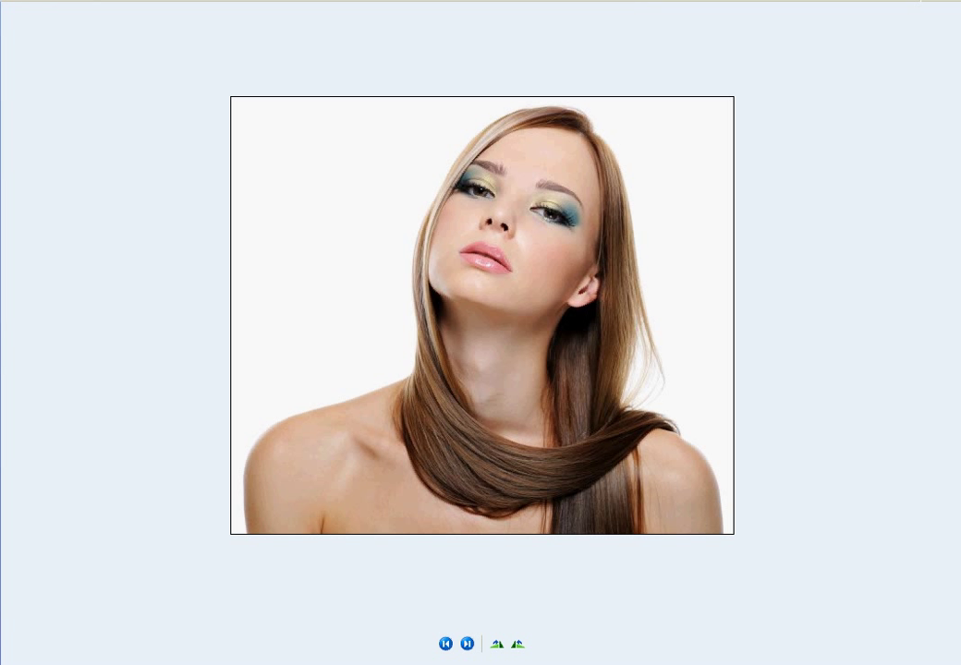
{"action": "key", "text": "Right"}
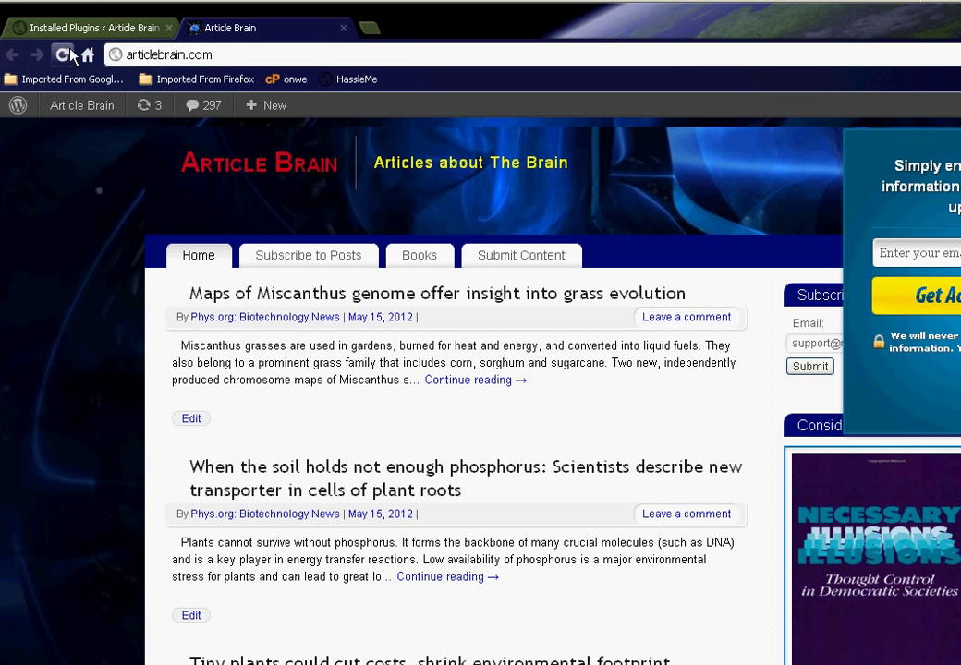
- Switch to the WordPress admin page and confirm deletion of the Site Background Slider plugin files
{"action": "left_click", "coordinate": [55, 28]}
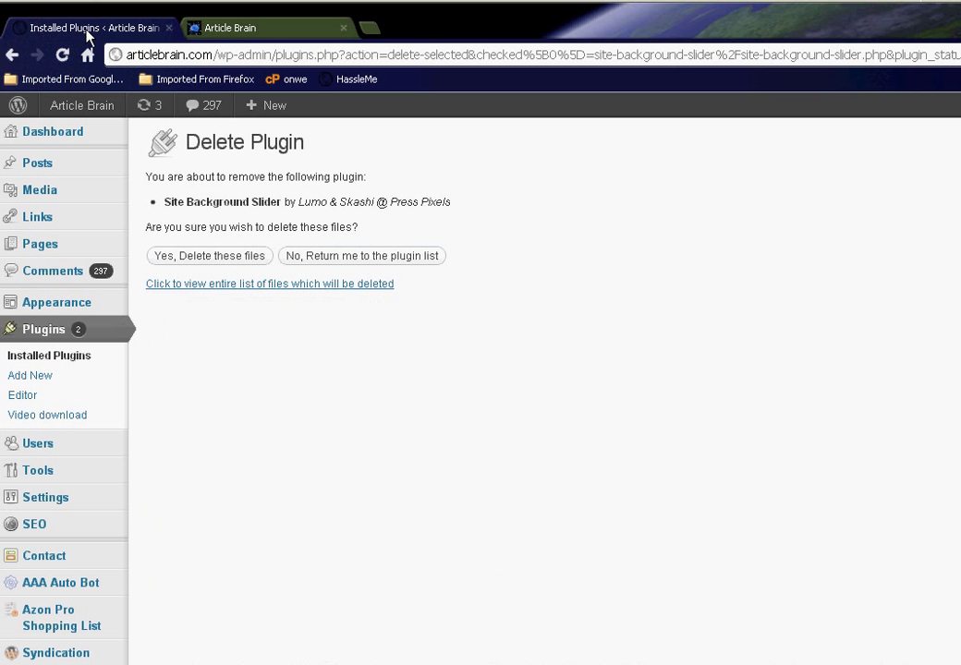
{"action": "left_click", "coordinate": [220, 259]}
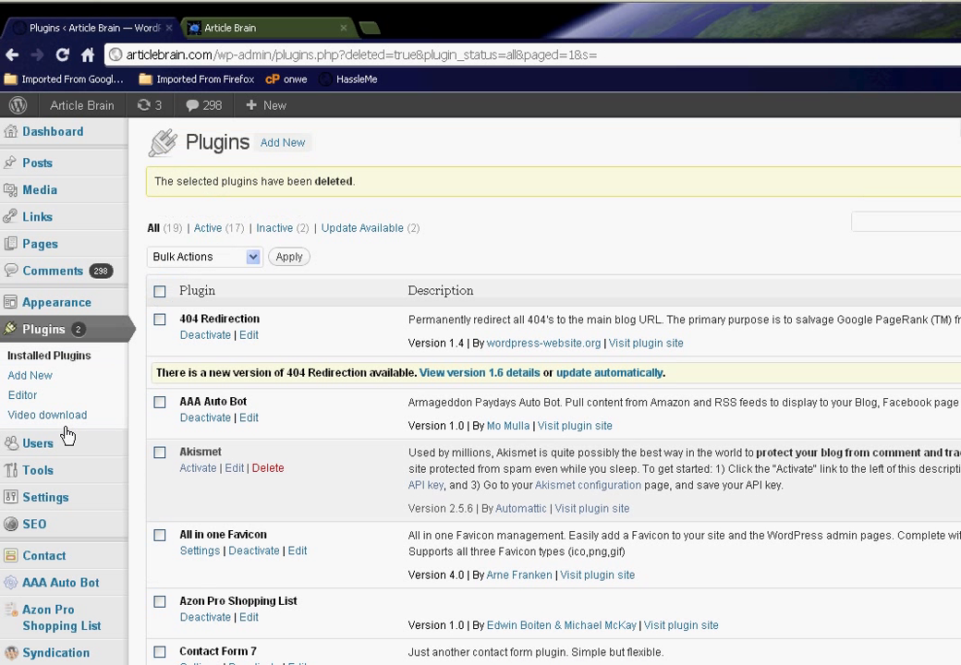
- Search for new WordPress plugins with the term "site background slider"
{"action": "left_click", "coordinate": [37, 379]}
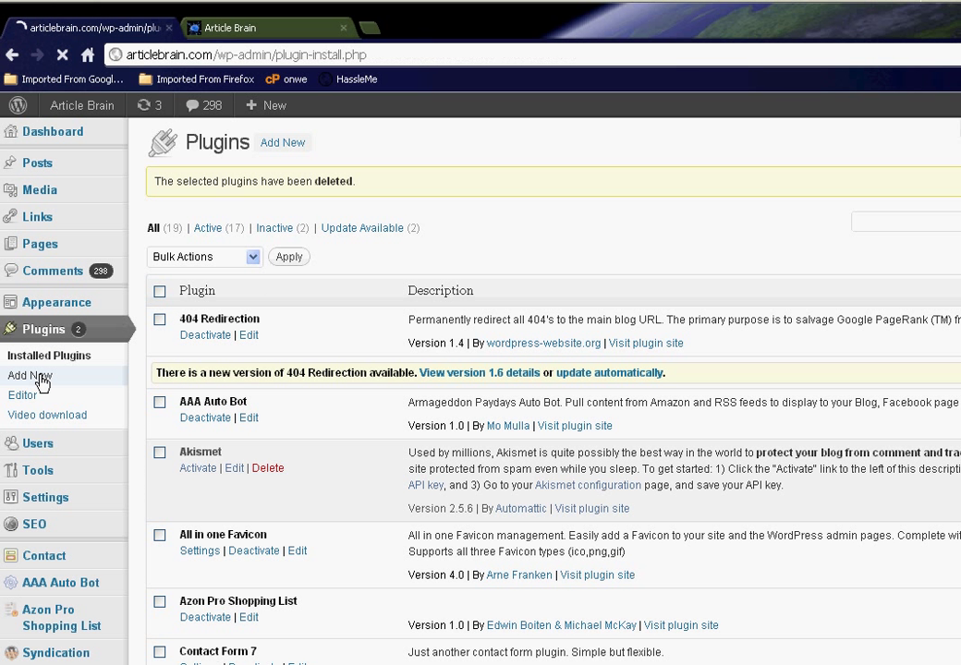
{"action": "left_click", "coordinate": [286, 302]}
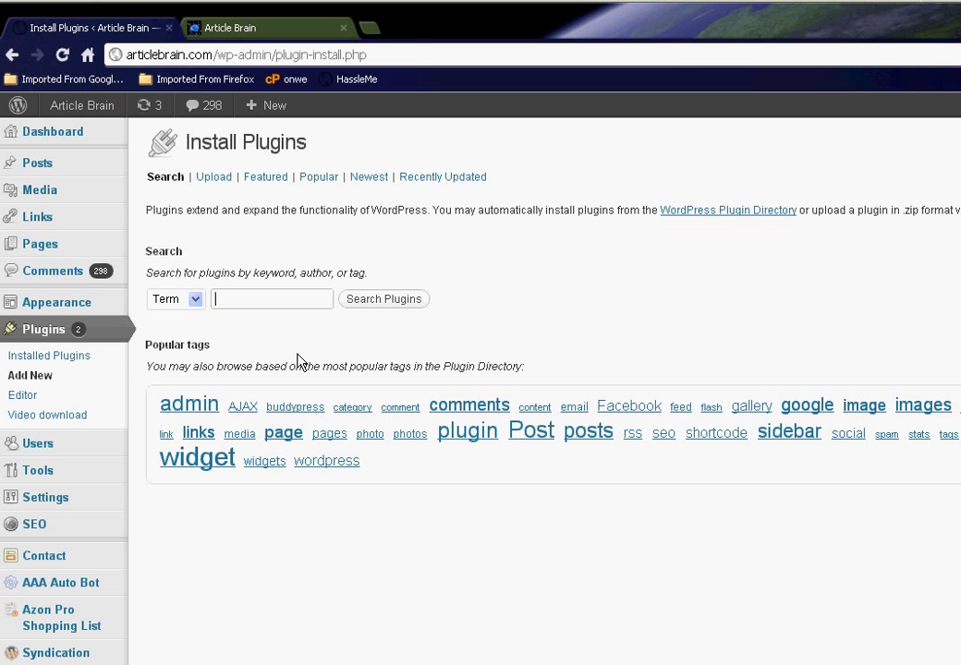
{"action": "type", "text": "site"}
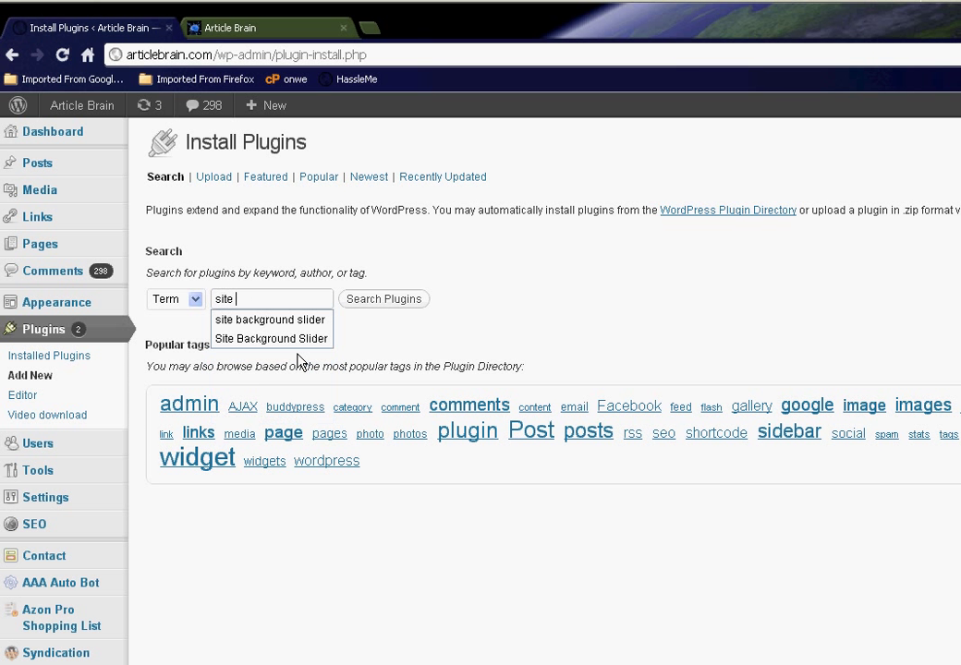
{"action": "type", "text": " ba"}
{"action": "key", "text": "Down"}
{"action": "key", "text": "Return"}
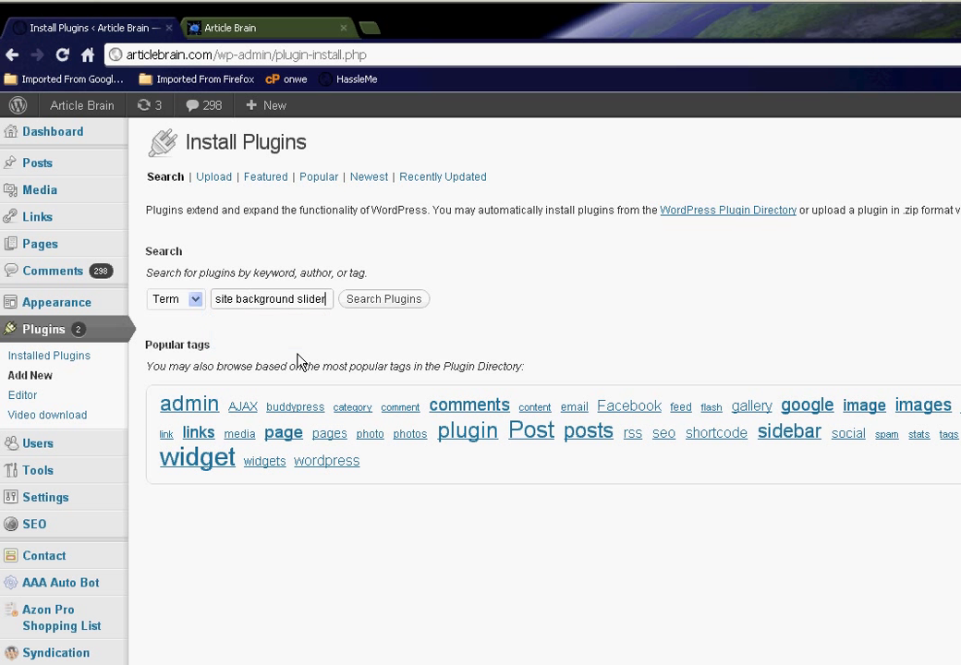
{"action": "left_click", "coordinate": [352, 302]}
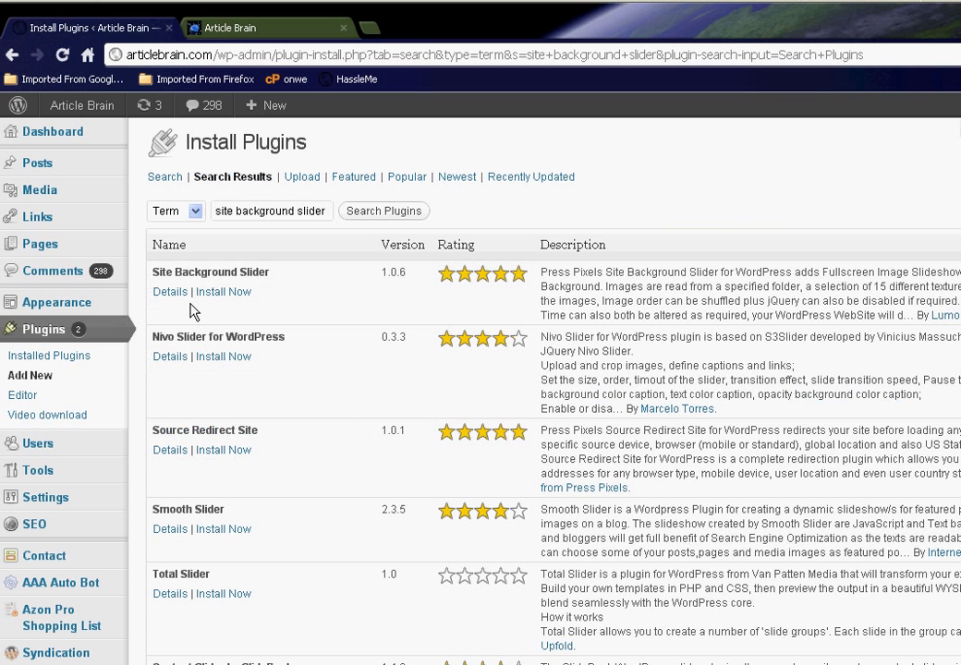
- Install the Site Background Slider plugin from the search results and activate it
{"action": "left_click", "coordinate": [225, 291]}
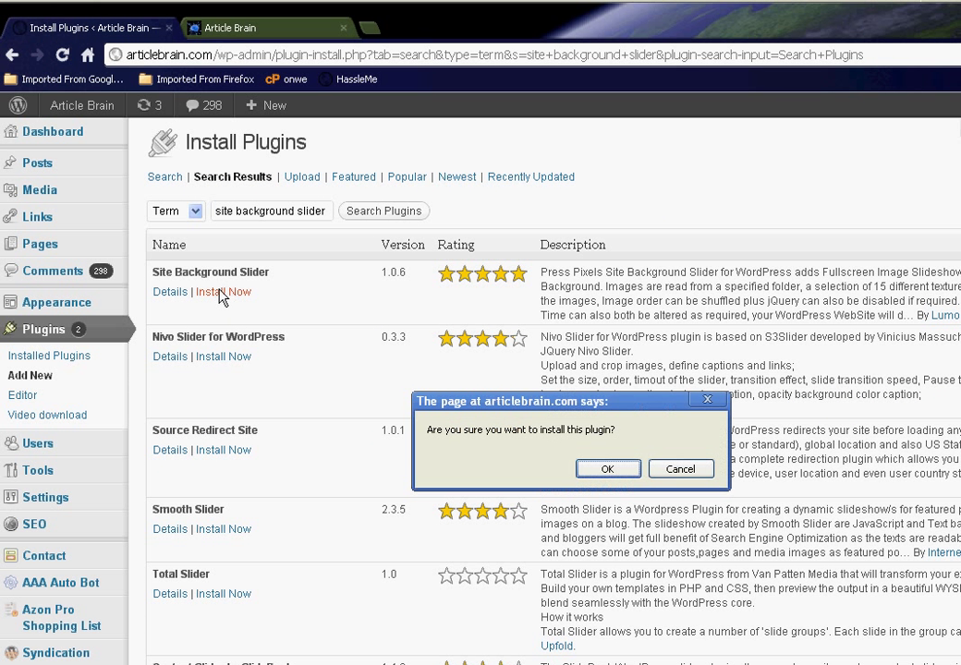
{"action": "left_click", "coordinate": [607, 468]}
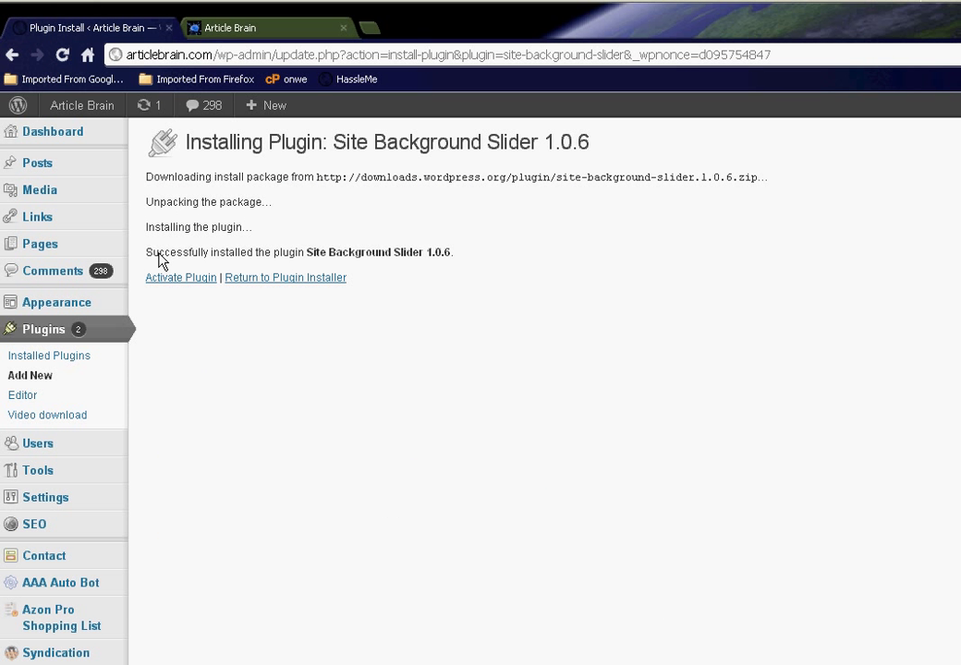
{"action": "left_click", "coordinate": [180, 279]}
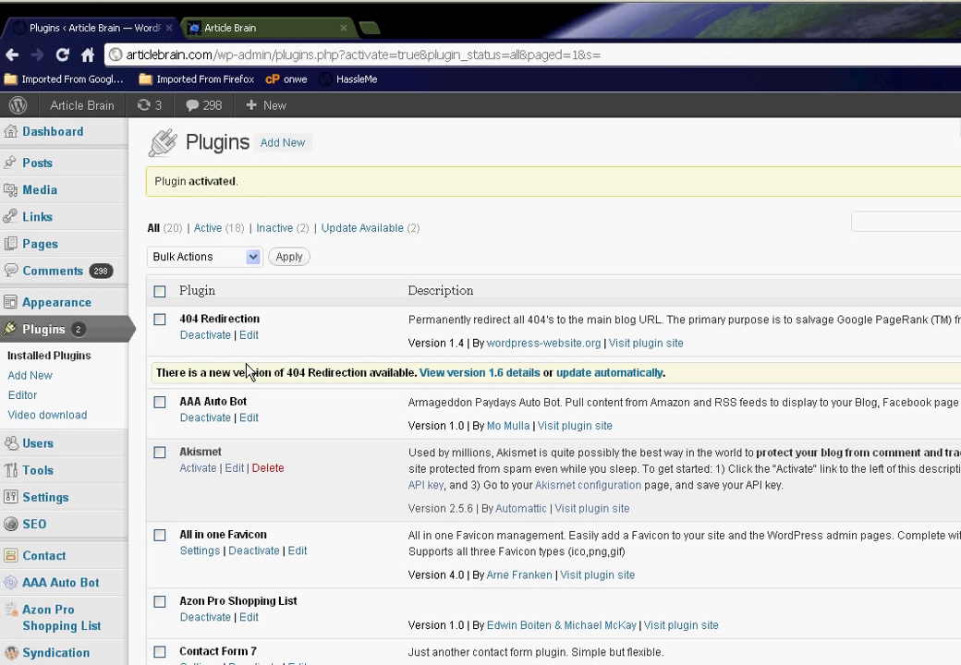
- Open the Background Slider settings page under the site's appearance options and highlight its title
{"action": "mouse_move", "coordinate": [43, 303]}
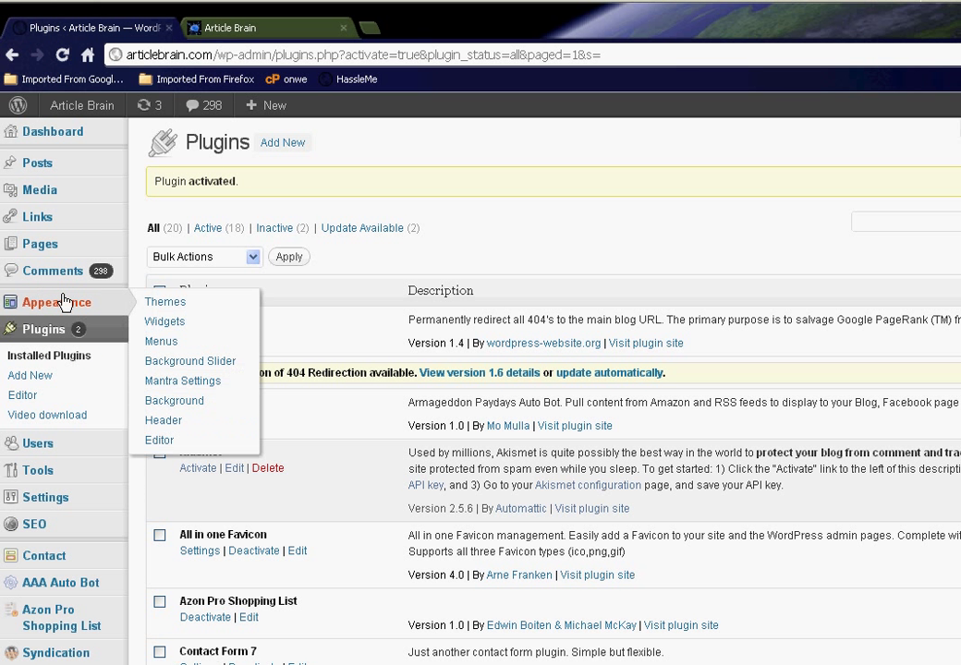
{"action": "left_click", "coordinate": [179, 370]}
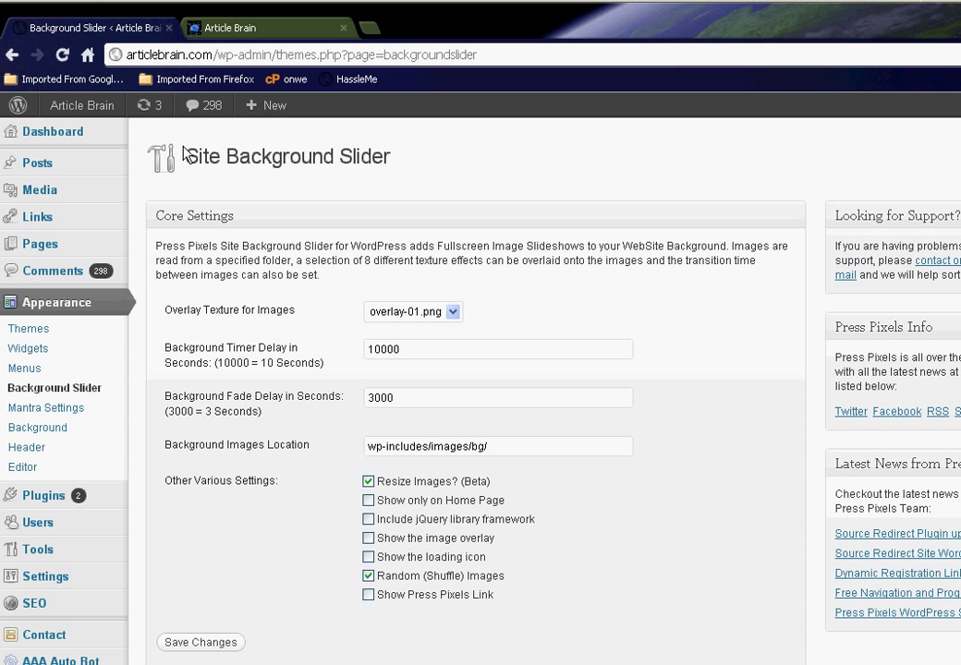
{"action": "left_click_drag", "start_coordinate": [183, 158], "coordinate": [431, 160]}
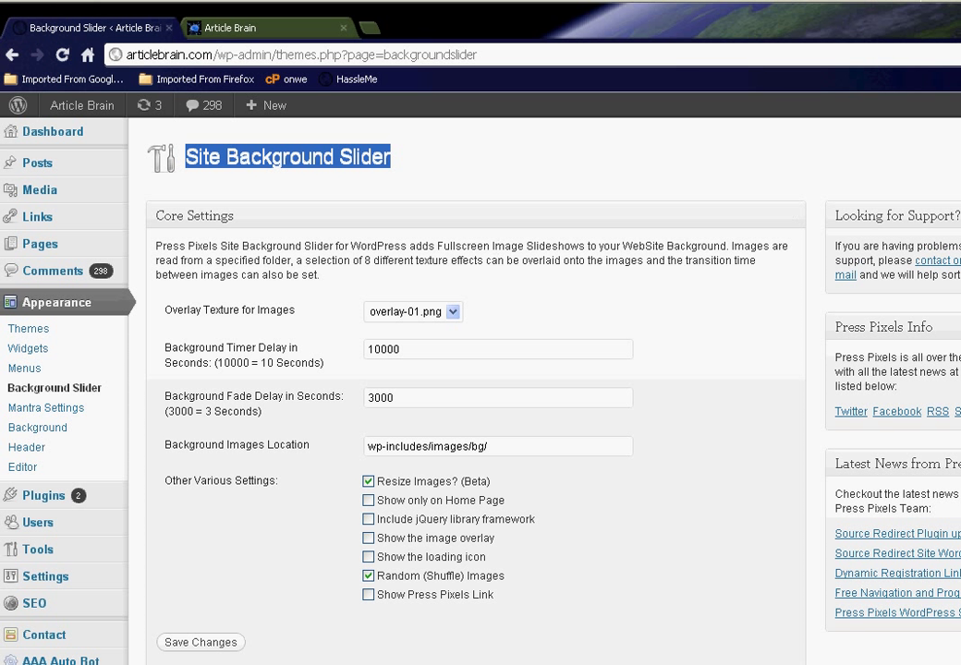
- Switch to PhotoScape and open its image Editor
{"action": "key", "text": "super"}
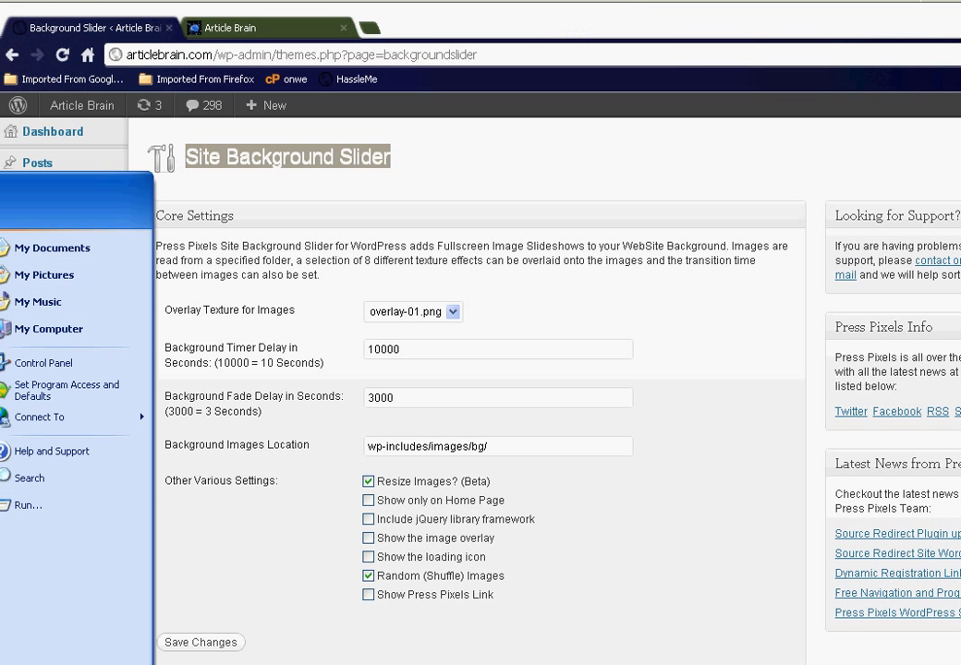
{"action": "key", "text": "Escape"}
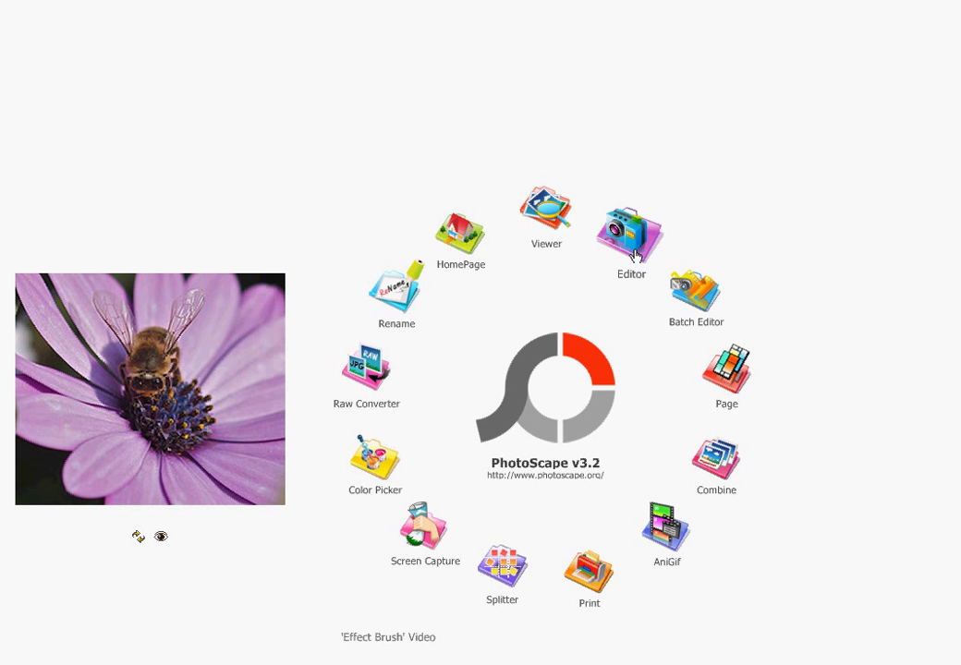
{"action": "left_click", "coordinate": [634, 255]}
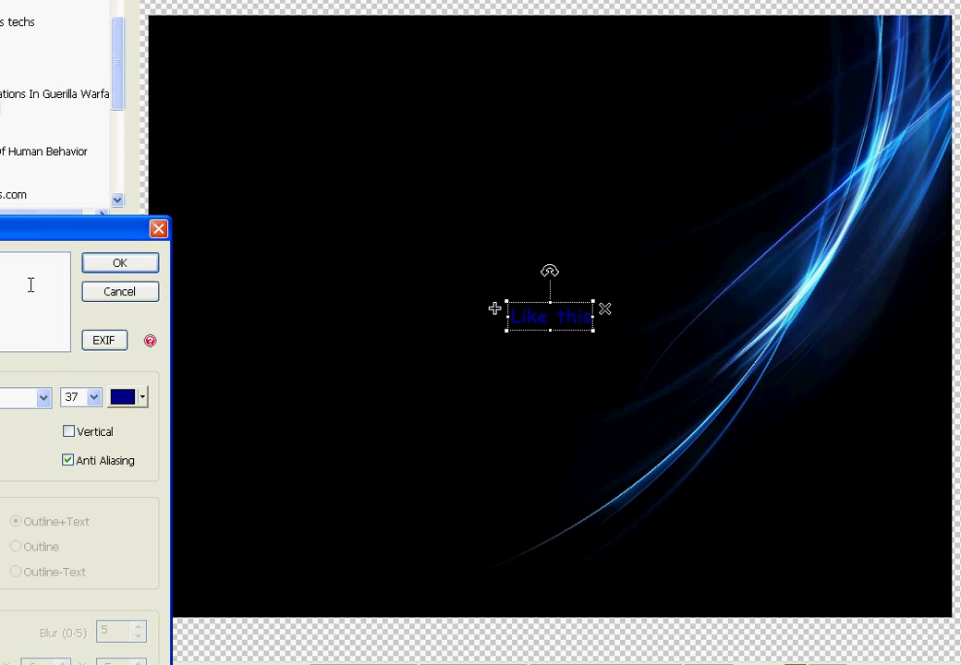
- Complete the dark blue size 37 text "Like this.", rotate it diagonally and place it in the image's upper-left corner
{"action": "type", "text": "."}
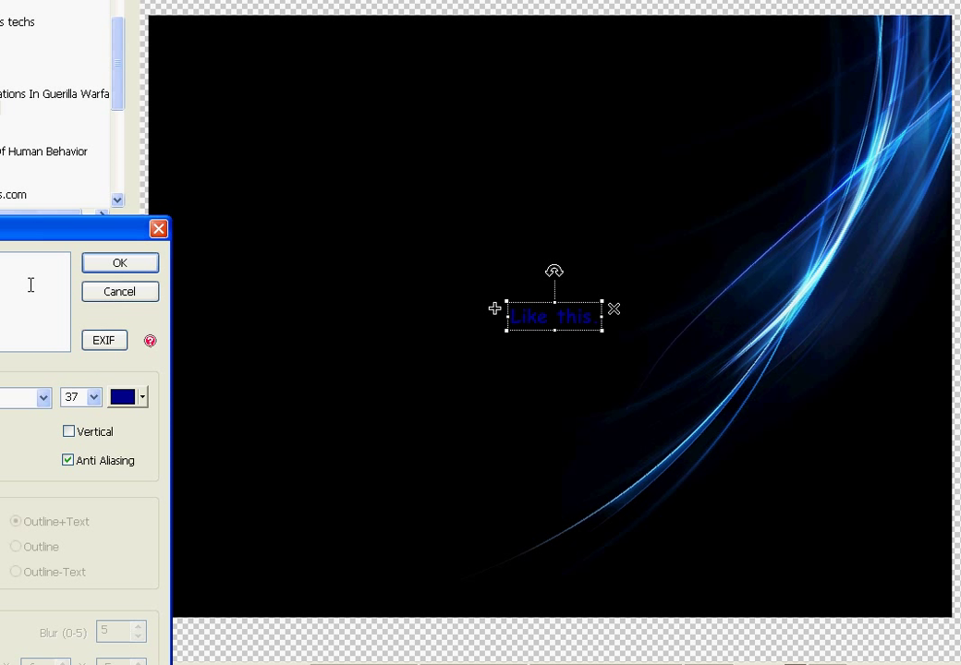
{"action": "left_click", "coordinate": [123, 263]}
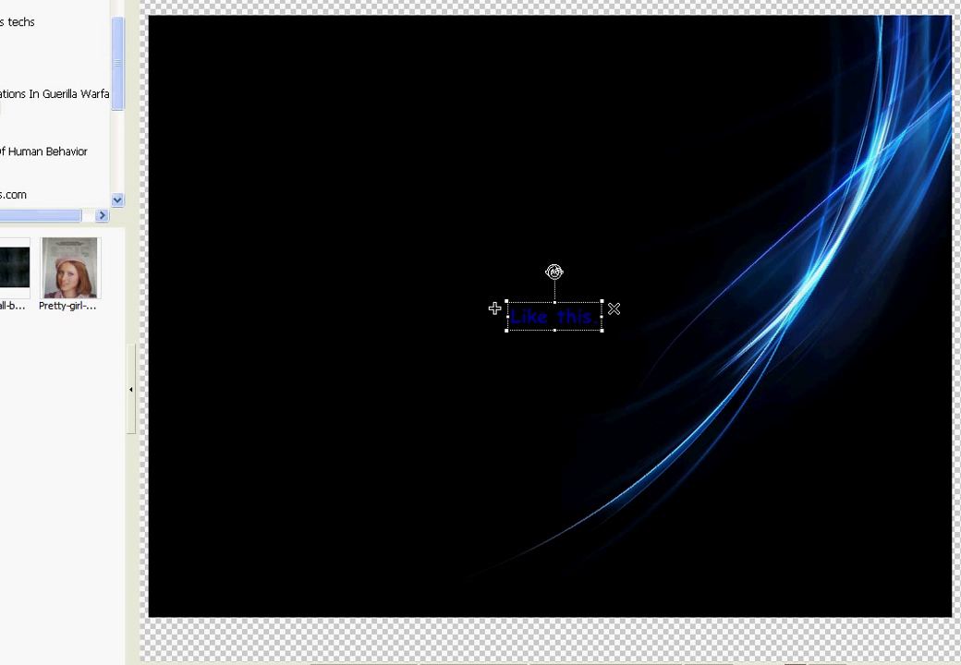
{"action": "left_click_drag", "start_coordinate": [554, 267], "coordinate": [436, 285]}
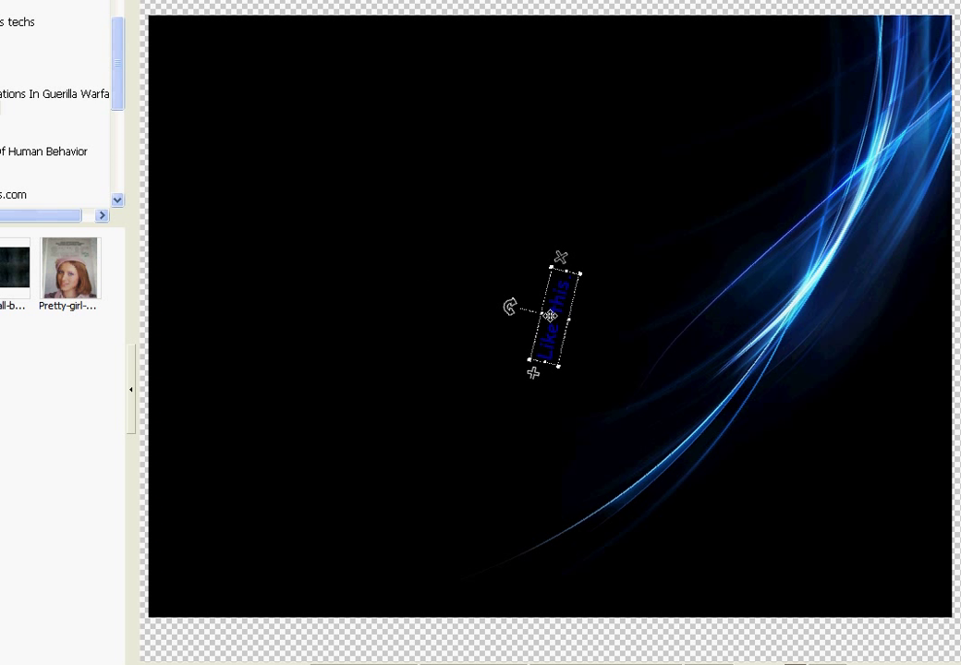
{"action": "left_click_drag", "start_coordinate": [550, 316], "coordinate": [214, 72]}
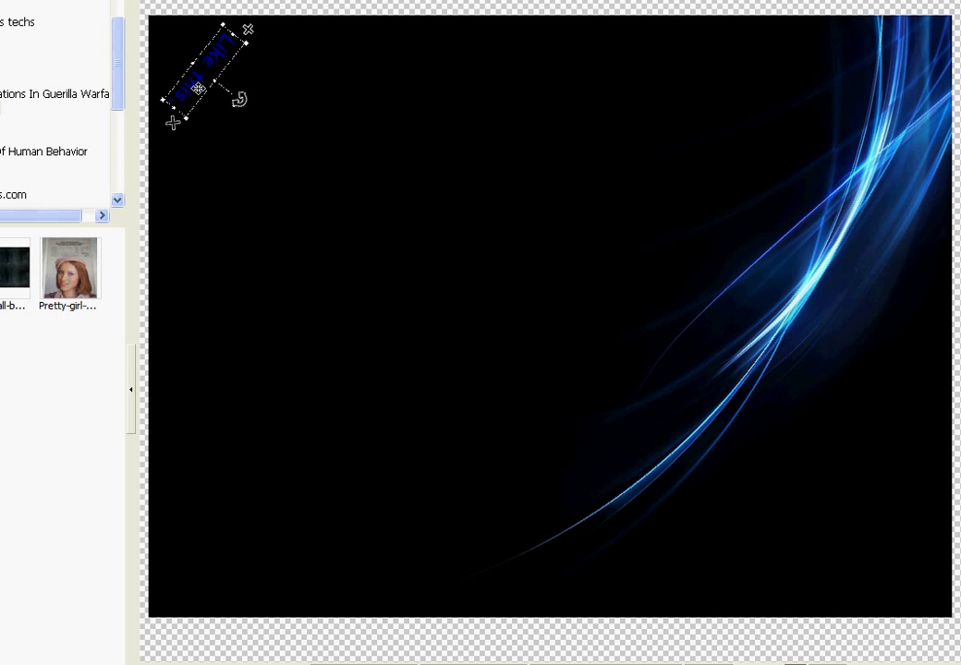
- Edit the "Like this." text's properties to lower its opacity so it blends into the black background
{"action": "double_click", "coordinate": [198, 89]}
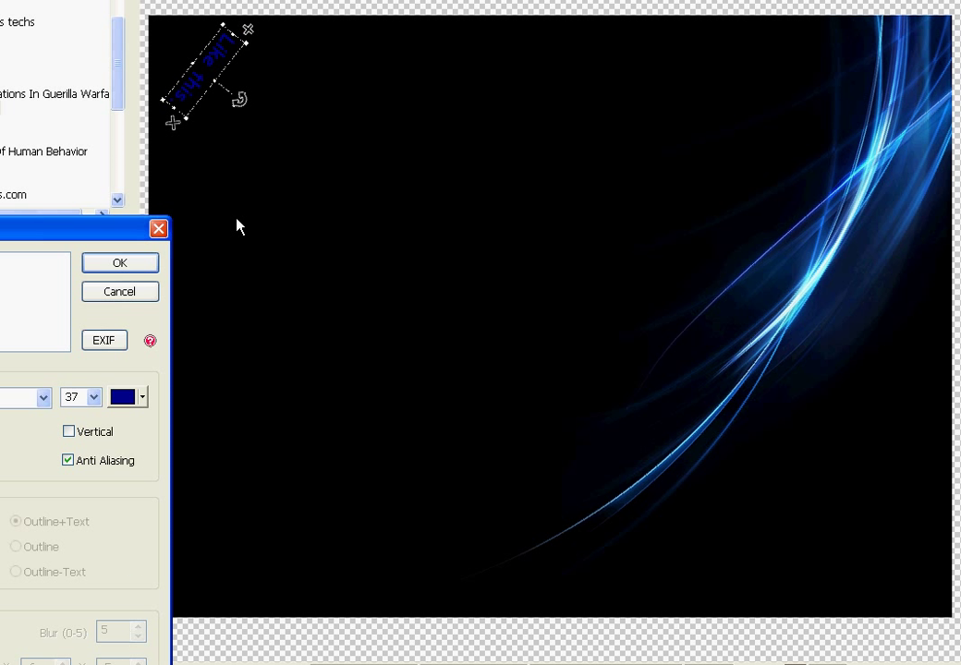
{"action": "left_click", "coordinate": [189, 125]}
{"action": "left_click", "coordinate": [120, 263]}
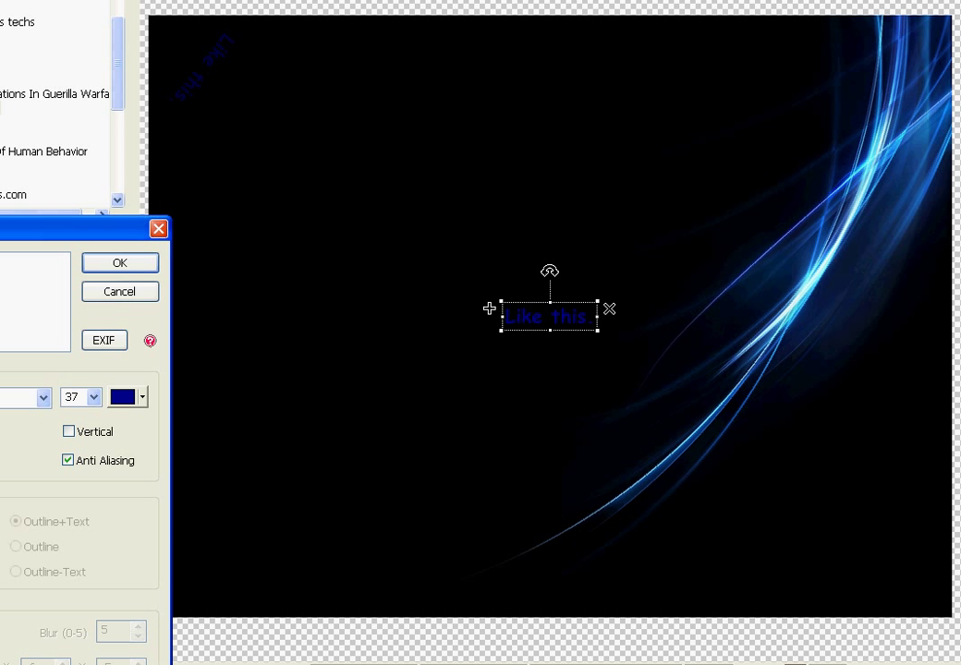
- Add faint dark blue "Share This!" text at size 37, rotate it nearly vertical and place it below "Like this." along the image's left edge
{"action": "type", "text": "Share"}
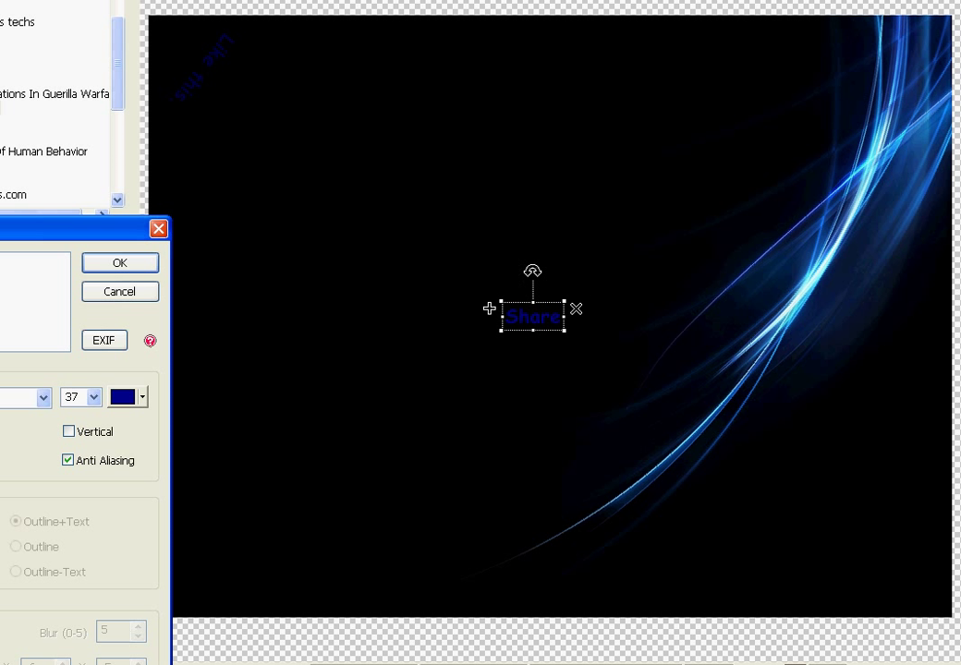
{"action": "type", "text": " This"}
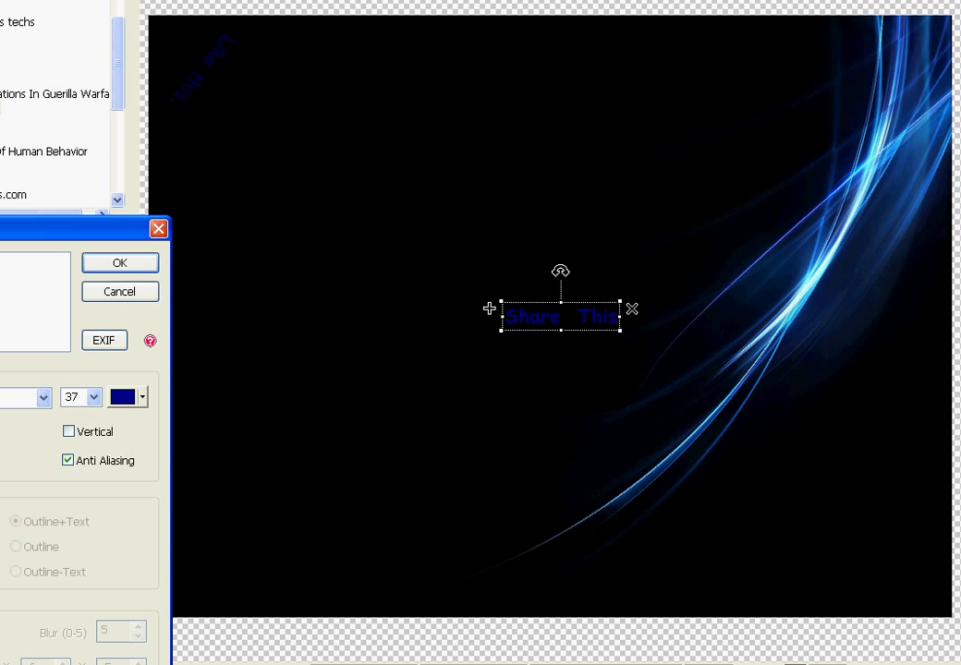
{"action": "type", "text": "!"}
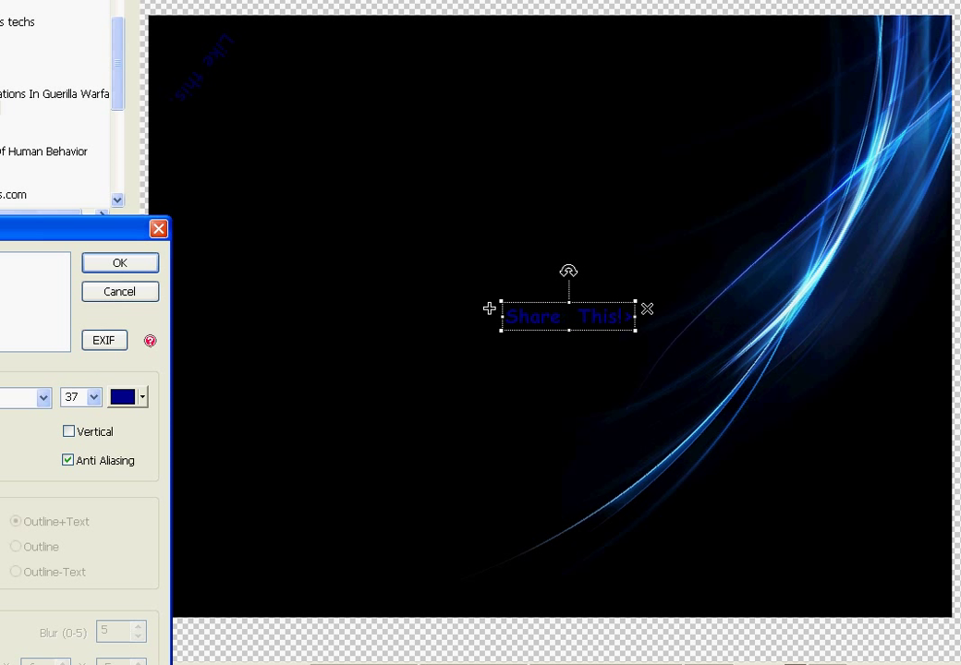
{"action": "key", "text": "BackSpace"}
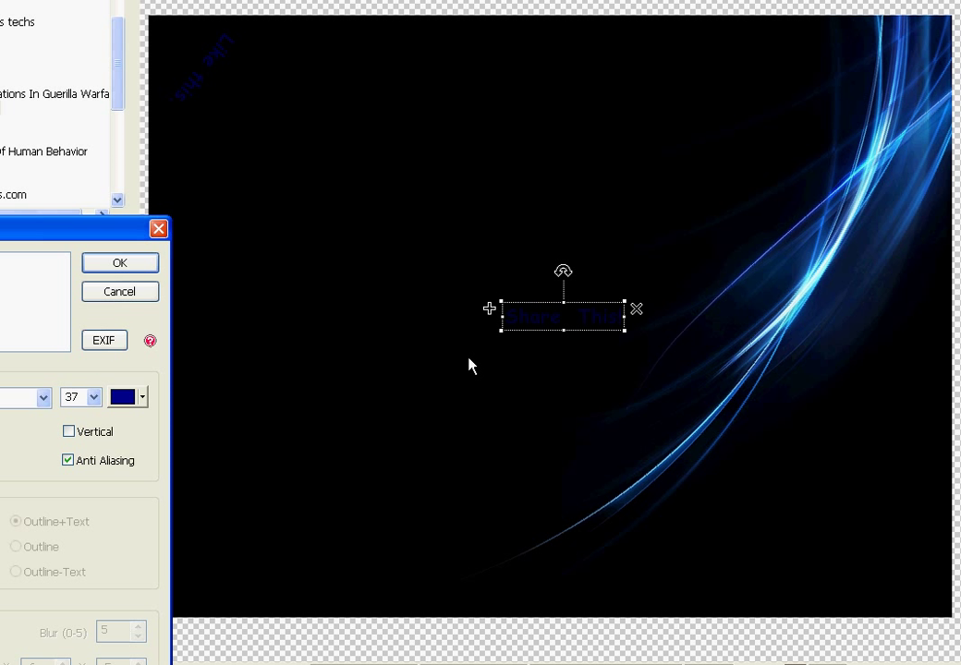
{"action": "left_click", "coordinate": [129, 264]}
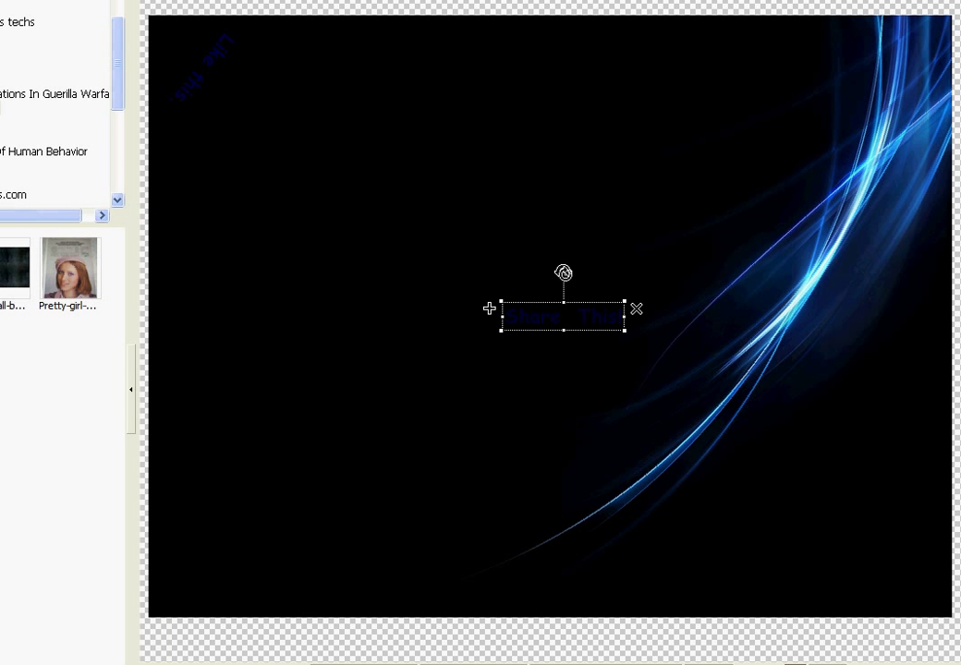
{"action": "left_click_drag", "start_coordinate": [564, 273], "coordinate": [446, 339]}
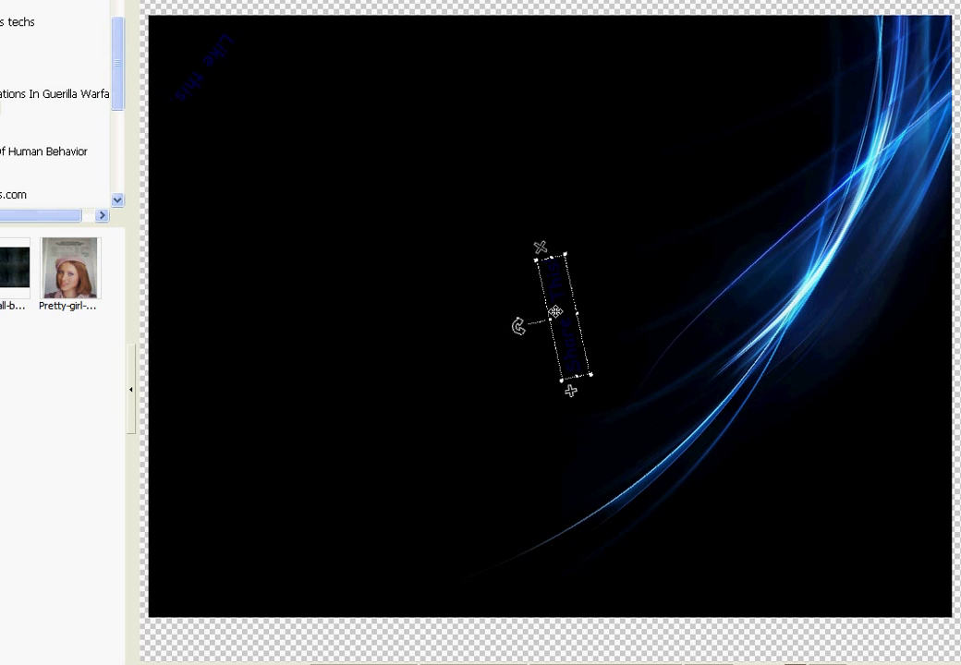
{"action": "left_click_drag", "start_coordinate": [554, 312], "coordinate": [202, 191]}
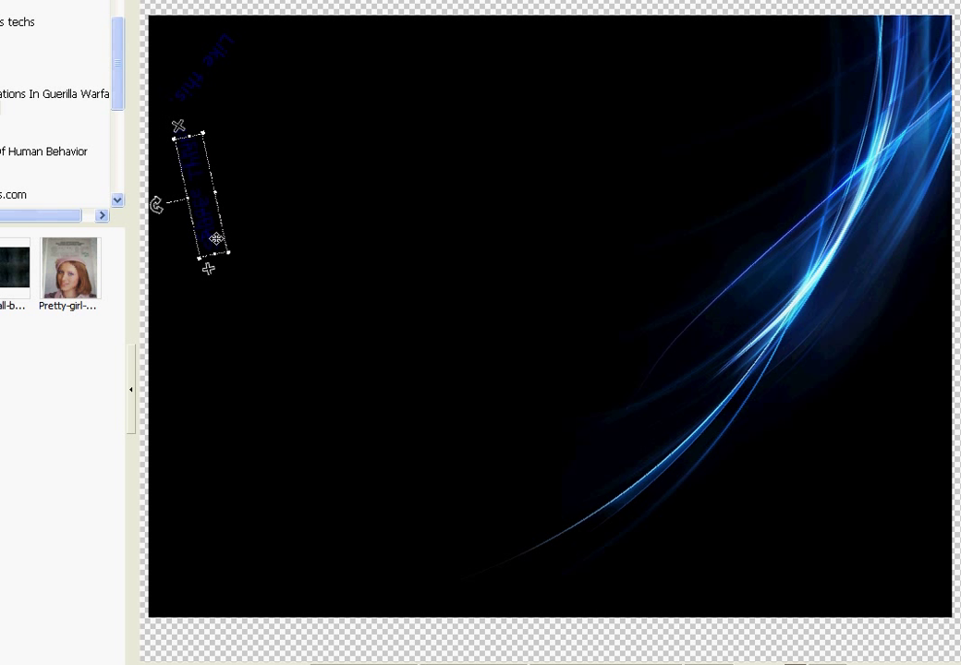
- Place three more copies of the "Share This!" text down the image's left edge and save the picture
{"action": "left_click_drag", "start_coordinate": [215, 239], "coordinate": [200, 464]}
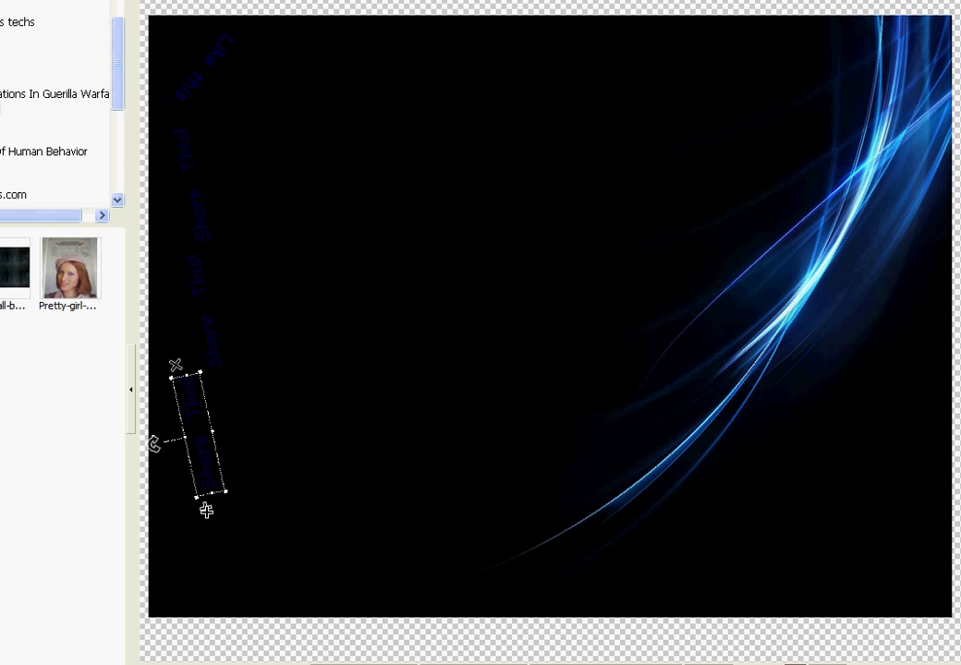
{"action": "left_click_drag", "start_coordinate": [206, 508], "coordinate": [198, 587]}
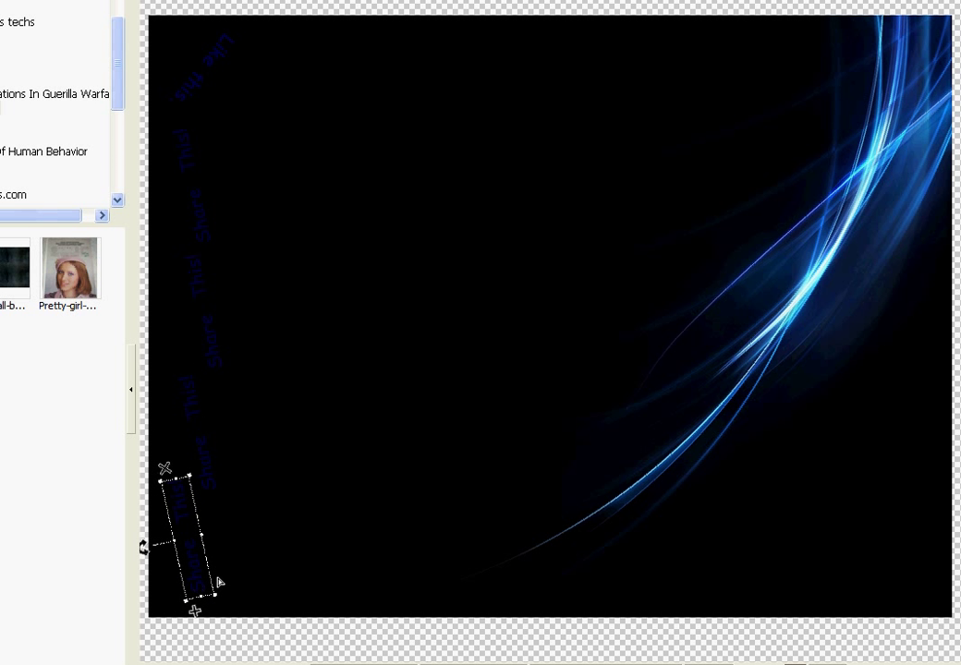
{"action": "key", "text": "Return"}
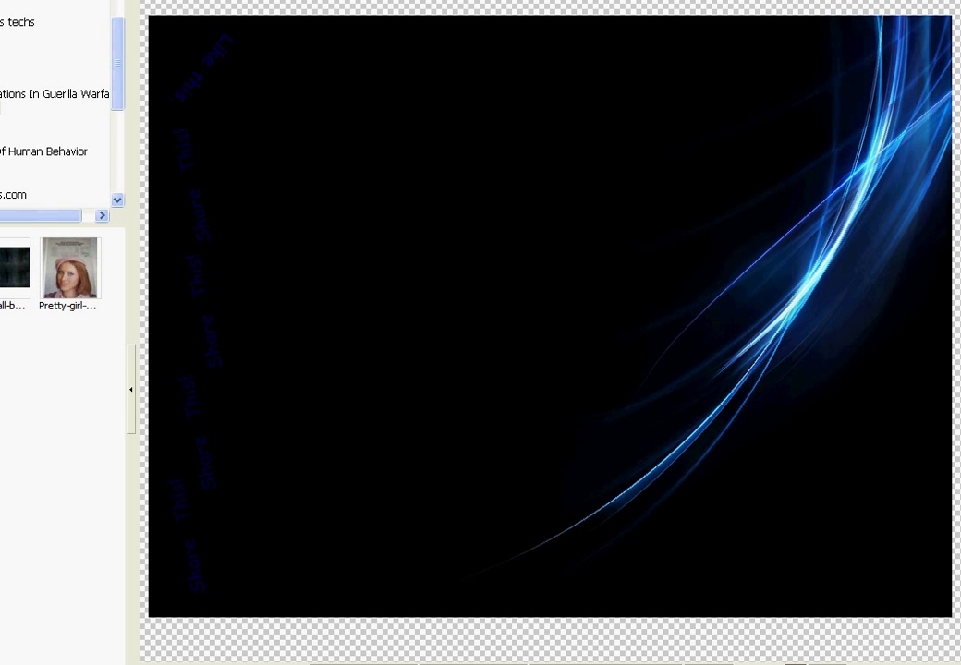
{"action": "key", "text": "ctrl+s"}
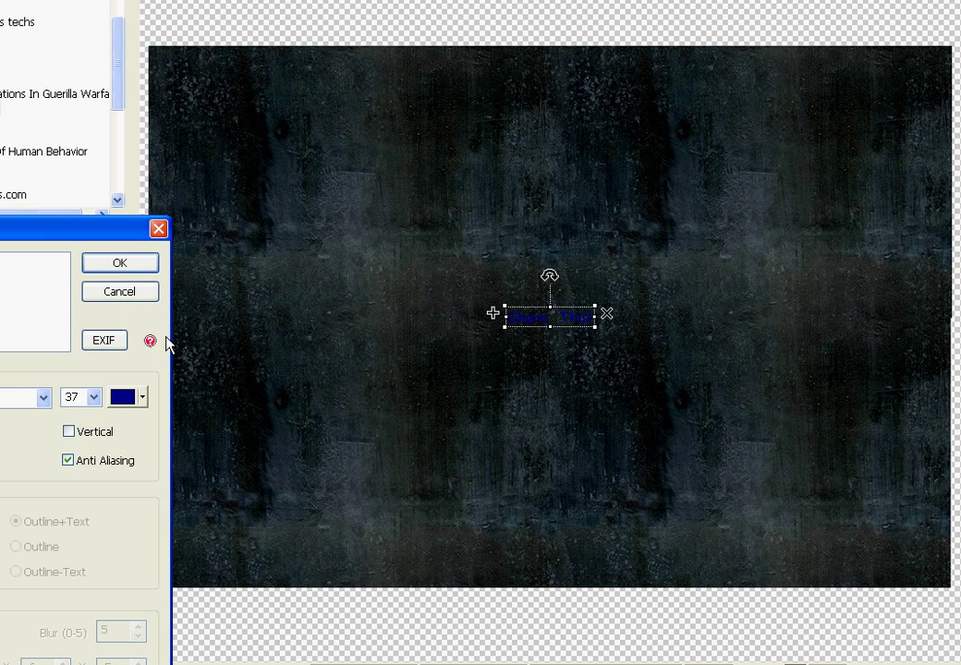
- Add dark blue Comic Sans MS "Share This!" text at size 37, rotate it nearly vertical and place it in the image's upper-left corner
{"action": "left_click_drag", "start_coordinate": [0, 228], "coordinate": [217, 273]}
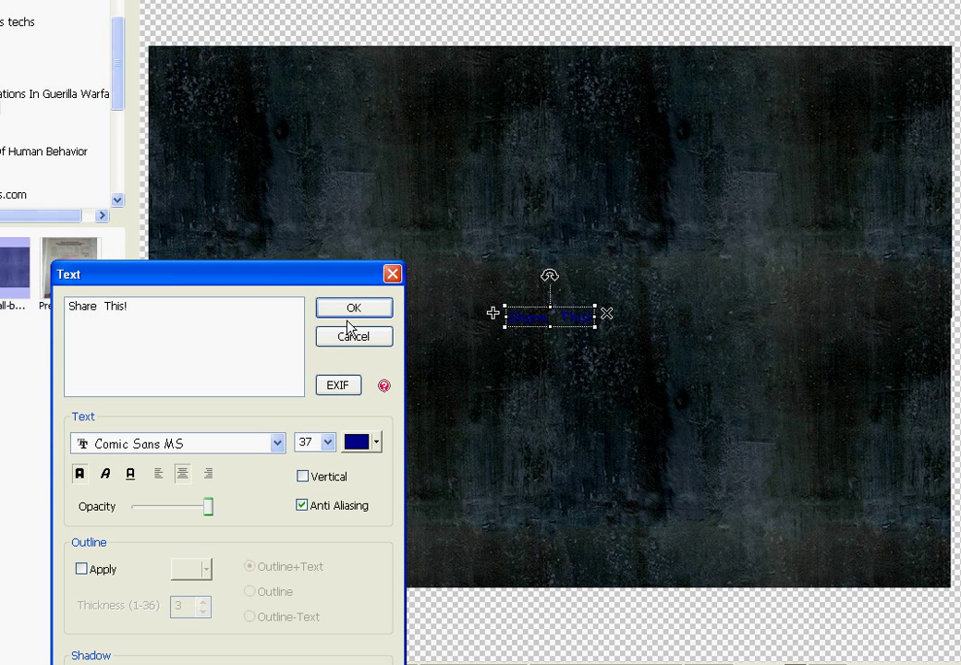
{"action": "left_click", "coordinate": [171, 508]}
{"action": "mouse_move", "coordinate": [171, 513]}
{"action": "left_mouse_down"}
{"action": "mouse_move", "coordinate": [180, 514]}
{"action": "mouse_move", "coordinate": [167, 515]}
{"action": "mouse_move", "coordinate": [175, 508]}
{"action": "left_mouse_up"}
{"action": "left_click", "coordinate": [354, 311]}
{"action": "left_click_drag", "start_coordinate": [552, 274], "coordinate": [589, 331]}
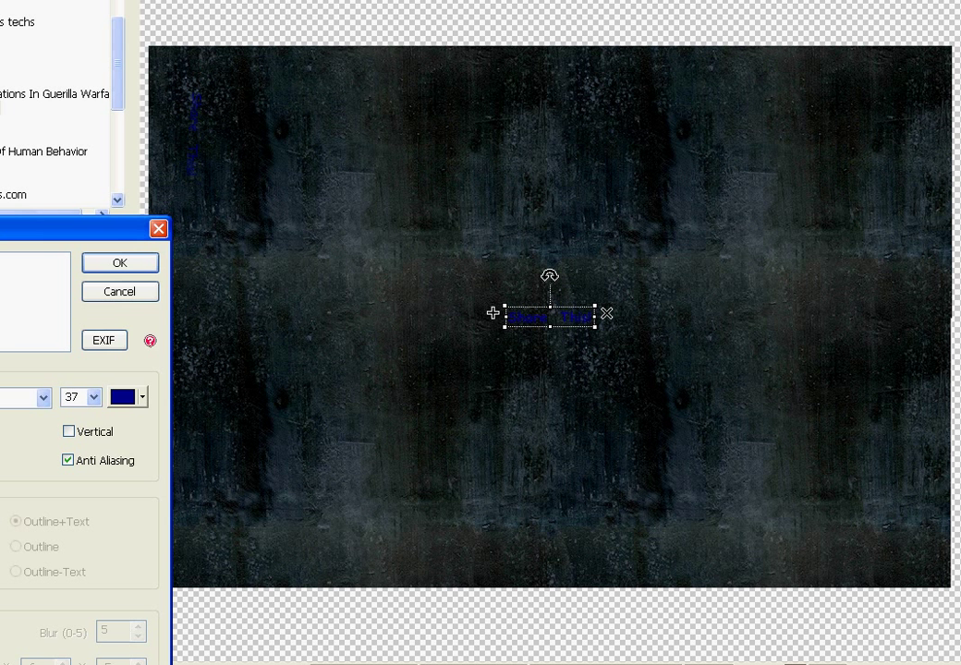
- Add another text reading "This is cool!" in dark blue Comic Sans MS at size 37 along the image's lower-right edge
{"action": "left_click_drag", "start_coordinate": [2, 224], "coordinate": [332, 269]}
{"action": "left_click_drag", "start_coordinate": [265, 307], "coordinate": [188, 307]}
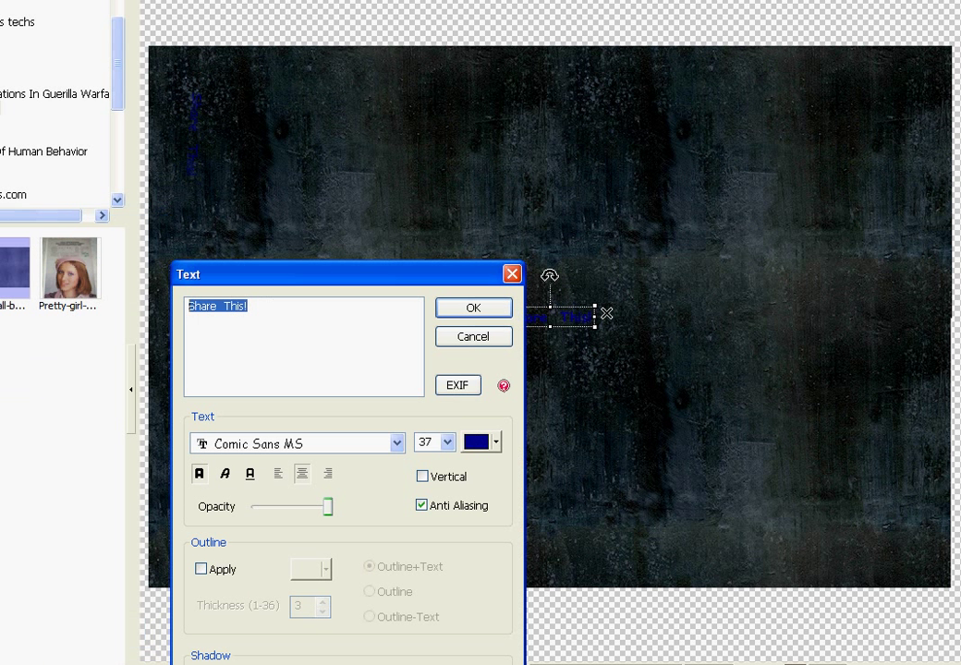
{"action": "type", "text": "This is cool"}
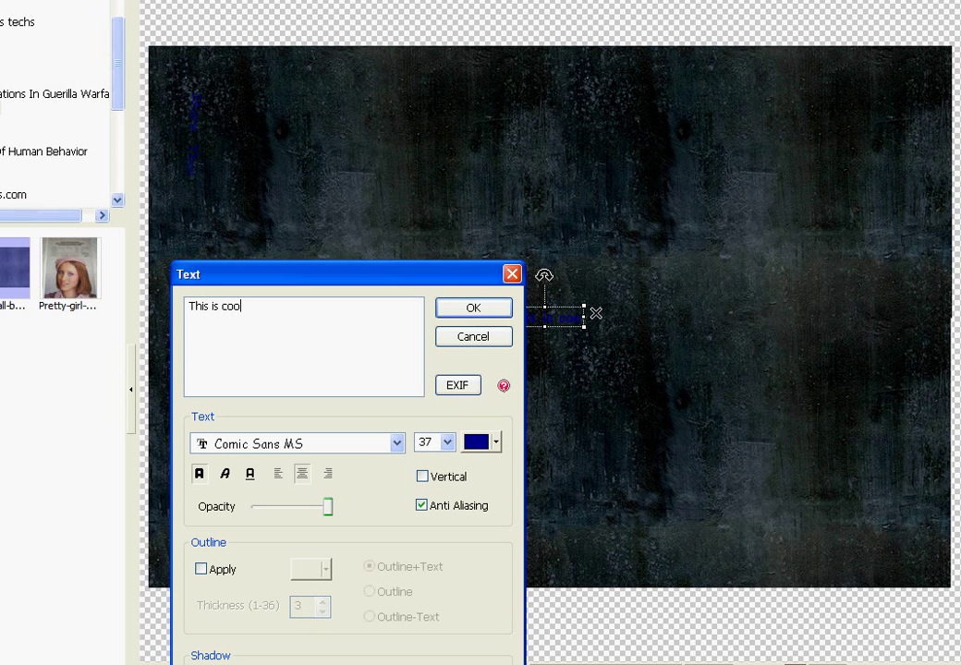
{"action": "type", "text": "!"}
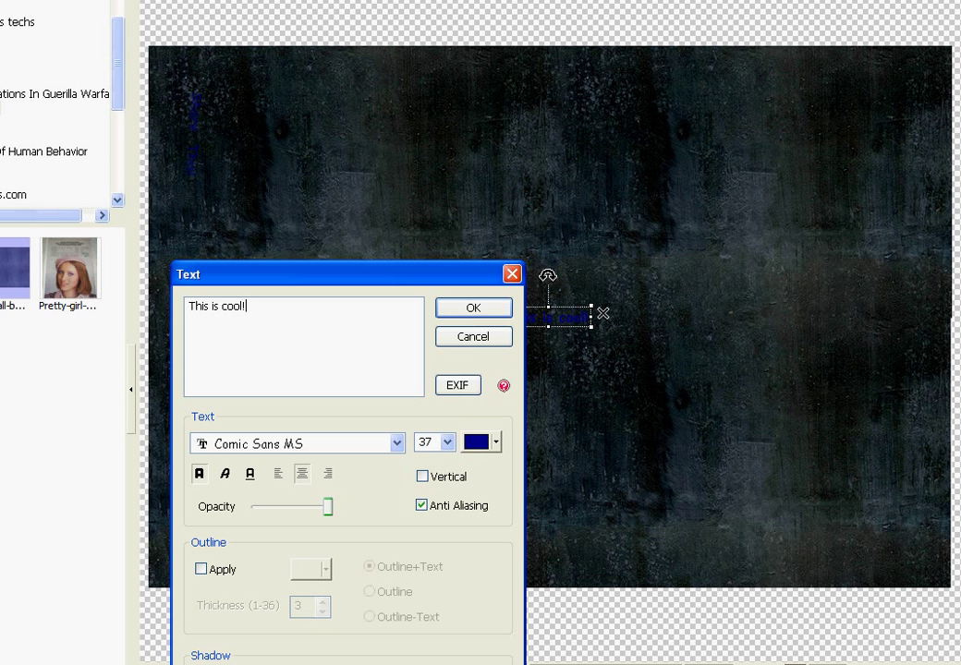
{"action": "left_click", "coordinate": [469, 307]}
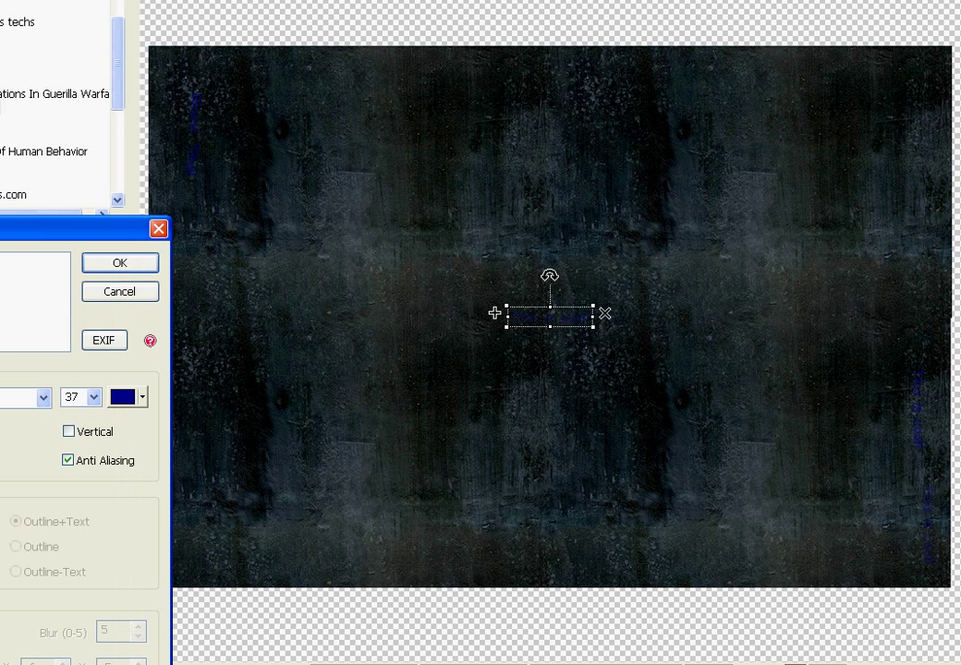
- Add faint dark blue "I love this." text along the image's upper-right edge and save the picture as a JPEG at 100% quality
{"action": "left_click_drag", "start_coordinate": [2, 228], "coordinate": [287, 232]}
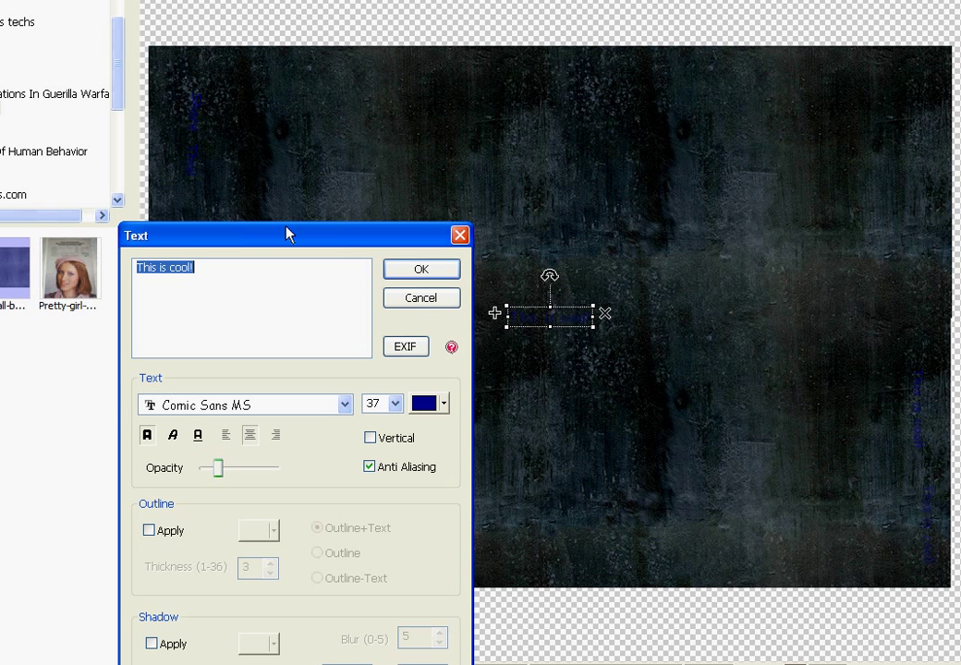
{"action": "type", "text": "I lo"}
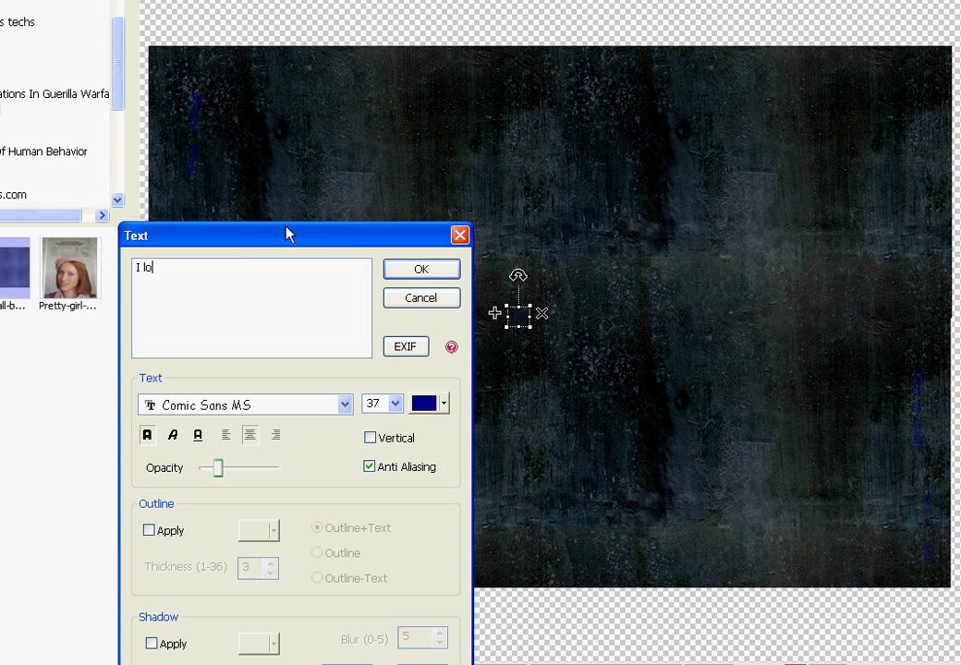
{"action": "type", "text": "ve this."}
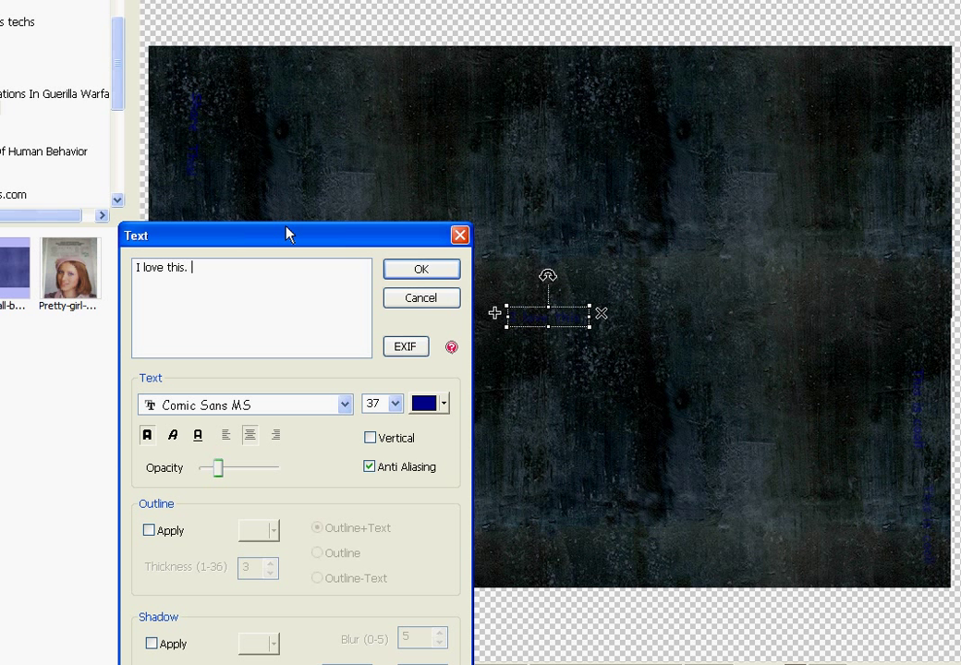
{"action": "left_click", "coordinate": [395, 270]}
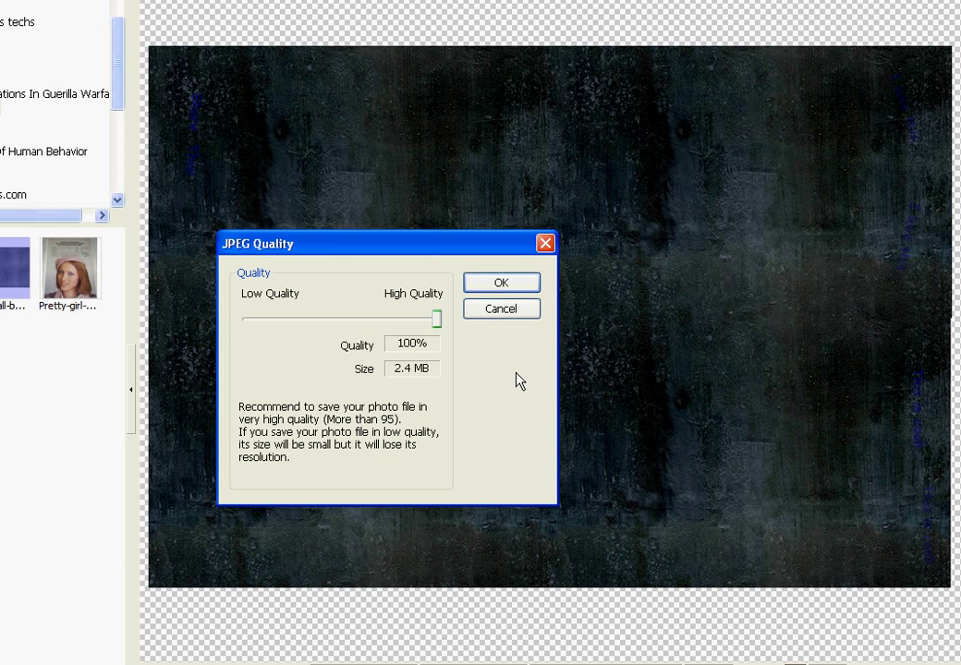
{"action": "left_click", "coordinate": [499, 285]}
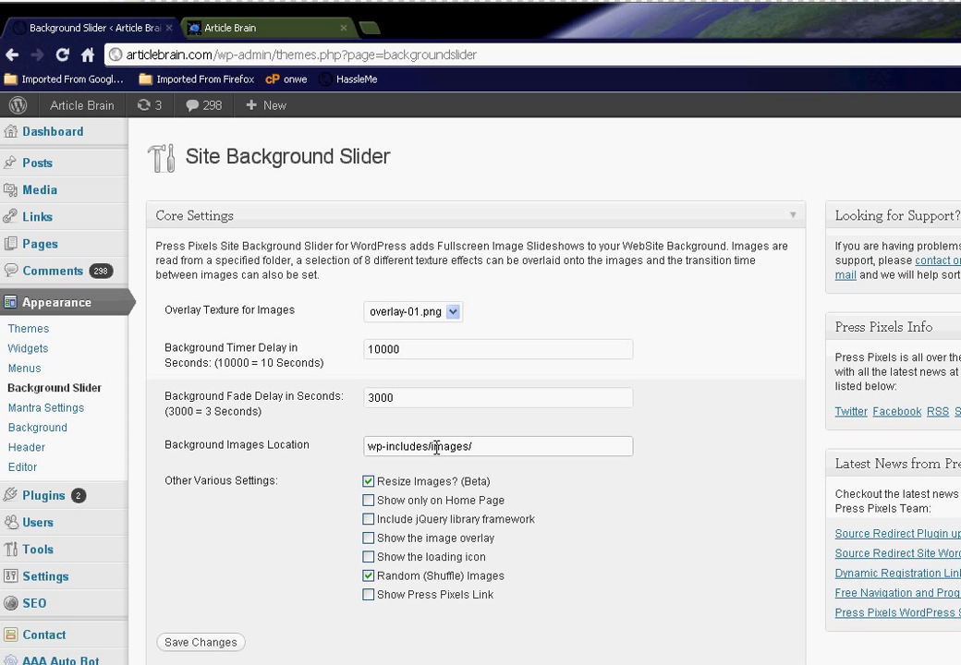
- Set the Site Background Slider's Background Images Location to wp-includes/images/bg/ in WordPress and save the changes
{"action": "left_click", "coordinate": [498, 442]}
{"action": "left_click", "coordinate": [498, 466]}
{"action": "left_click", "coordinate": [209, 644]}
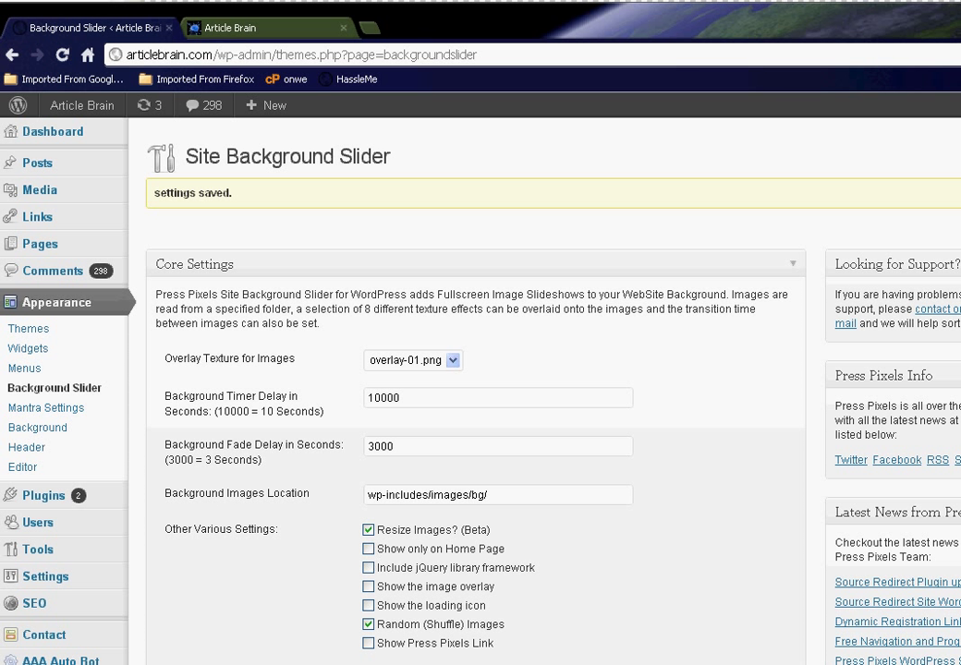
- Switch to the FTP client, create a folder named bg in /public_html/wp-includes/images/ and open it
{"action": "key", "text": "alt+Tab"}
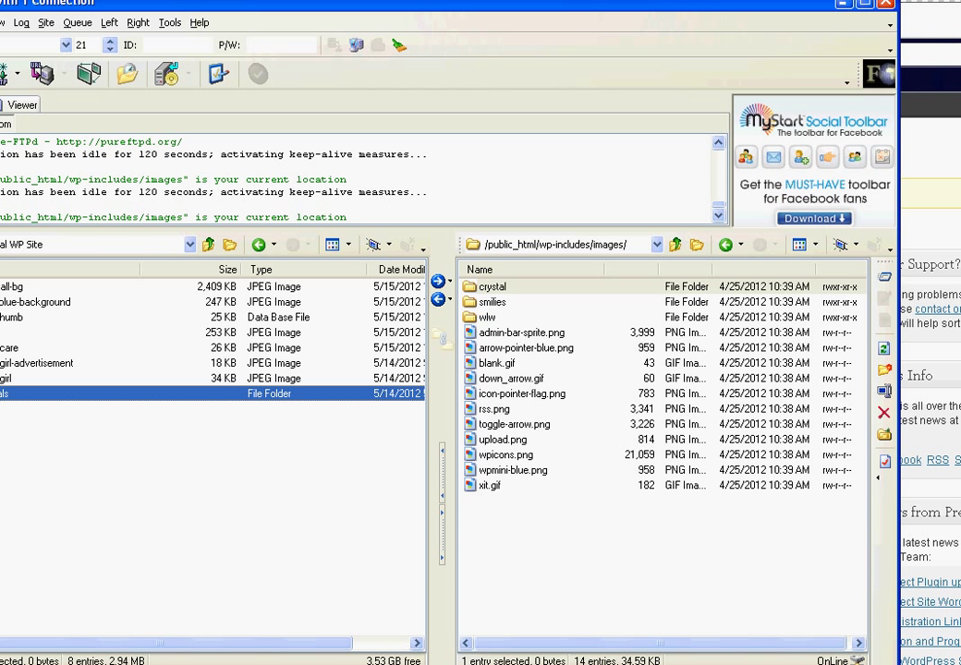
{"action": "left_click", "coordinate": [884, 370]}
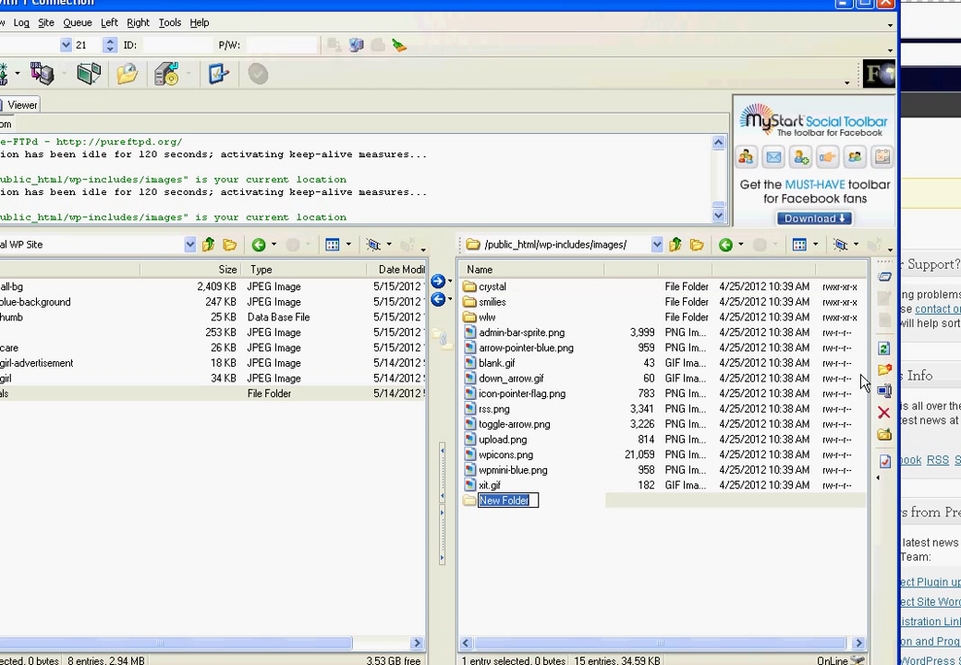
{"action": "type", "text": "bg"}
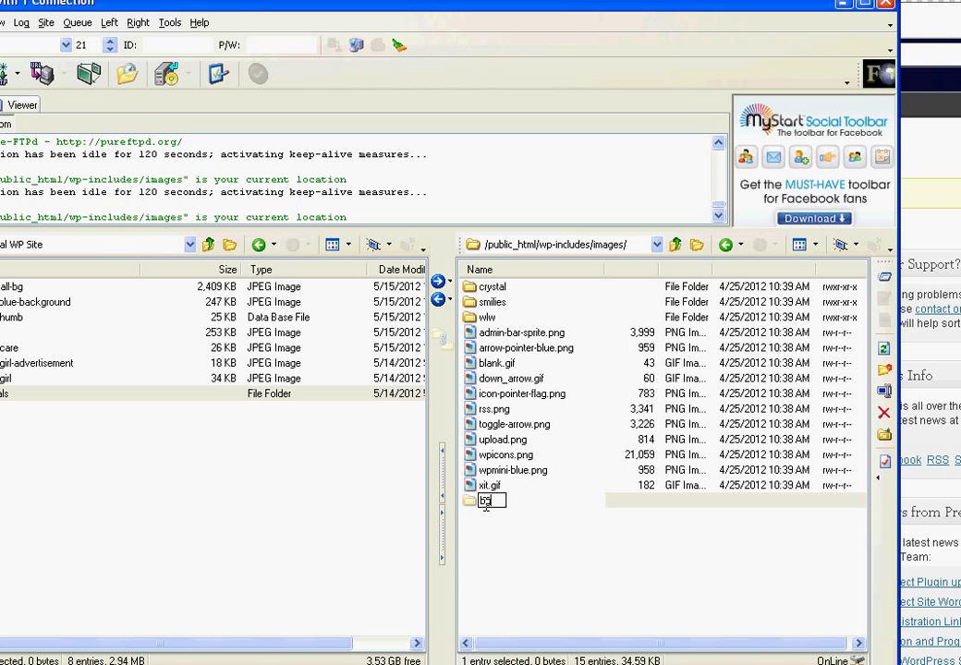
{"action": "left_click", "coordinate": [476, 512]}
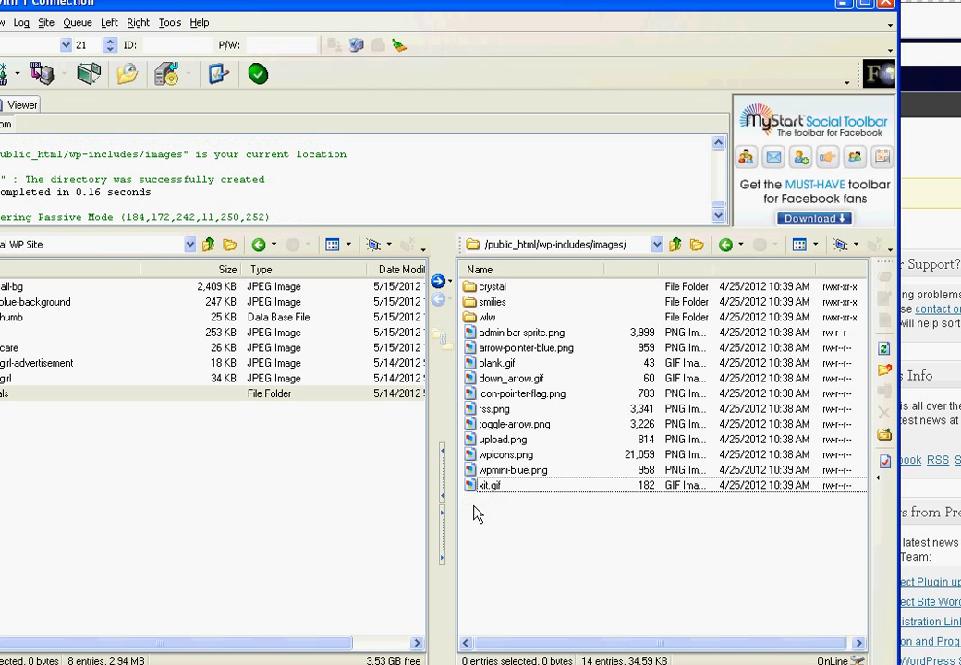
{"action": "double_click", "coordinate": [476, 289]}
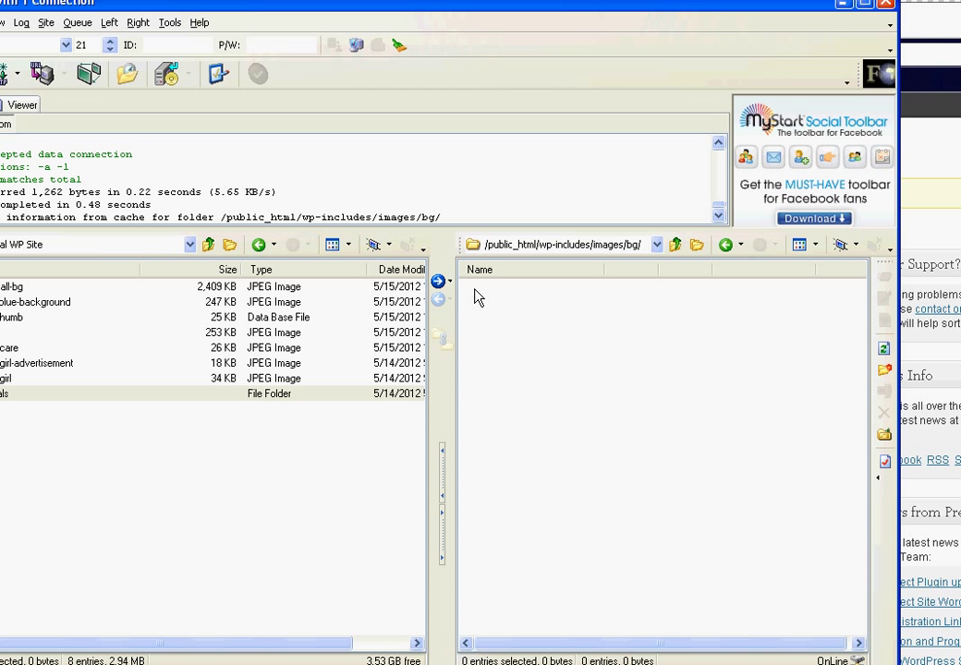
- Upload the paintwall-bg and blue background JPEG images to the server's bg folder
{"action": "left_click", "coordinate": [27, 287]}
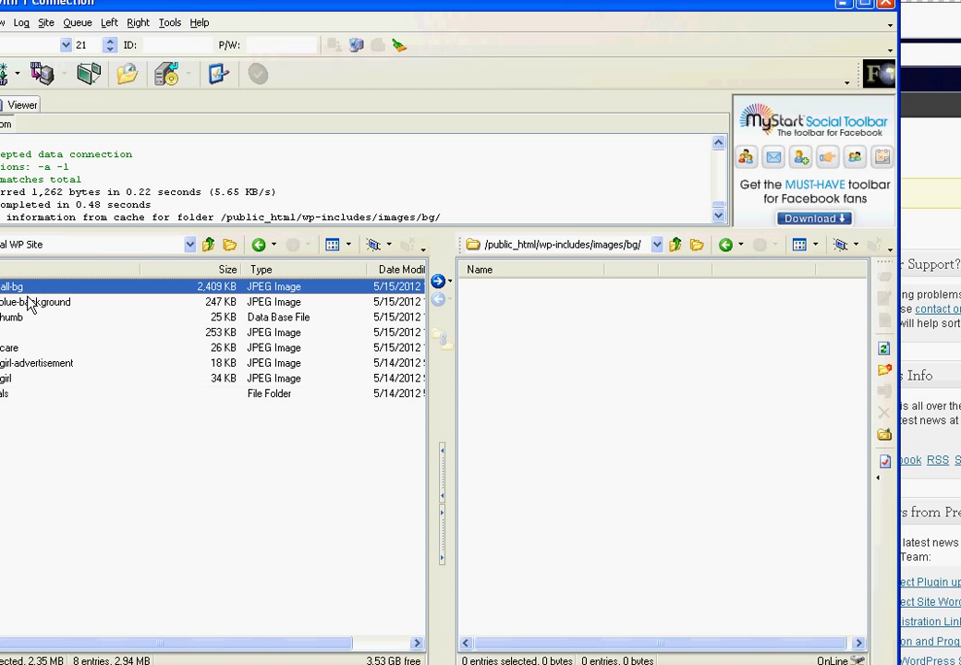
{"action": "left_click", "coordinate": [31, 302], "text": "shift"}
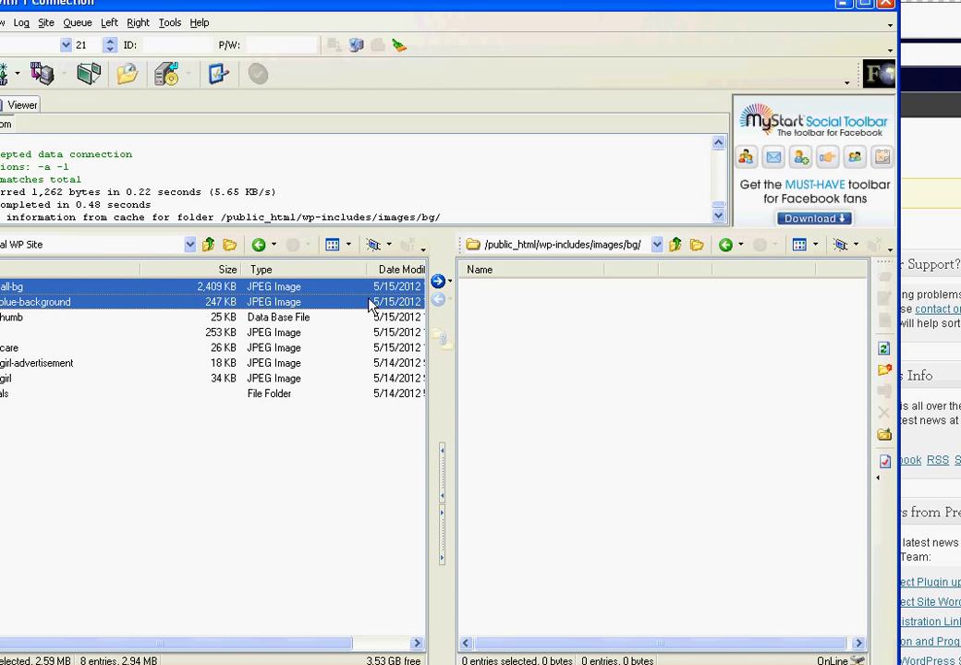
{"action": "left_click", "coordinate": [437, 282]}
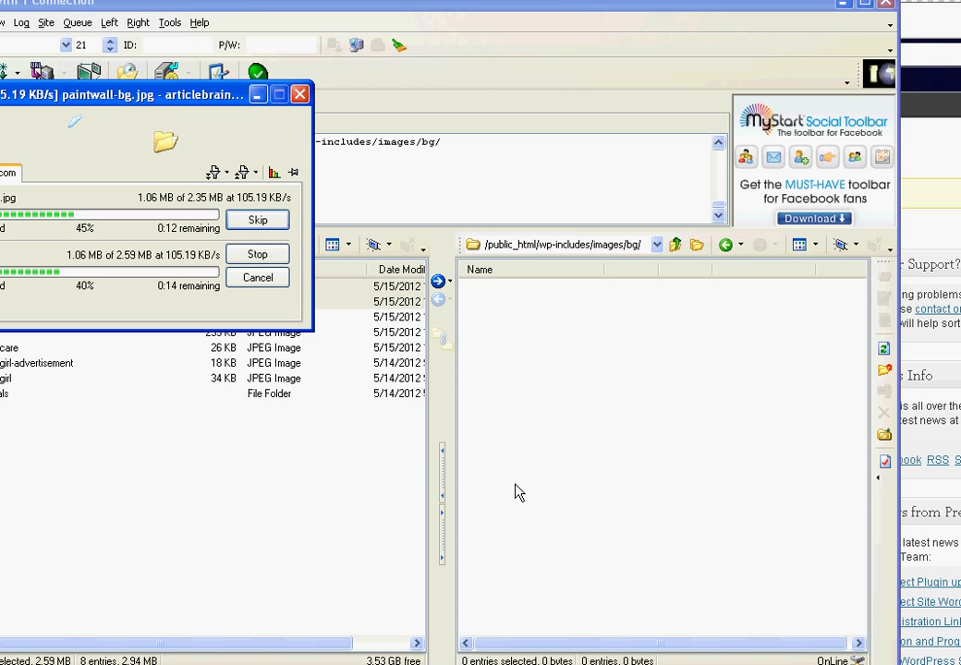
{"action": "left_click_drag", "start_coordinate": [75, 103], "coordinate": [205, 256]}
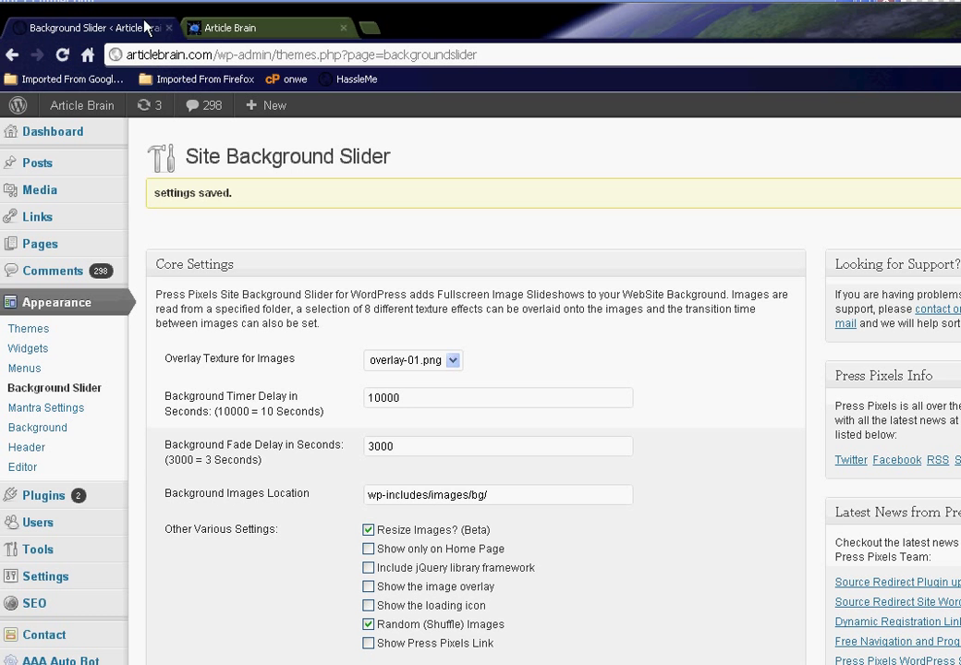
- Reload the Article Brain home page in the browser and open its Books page to check the site background
{"action": "left_click", "coordinate": [222, 28]}
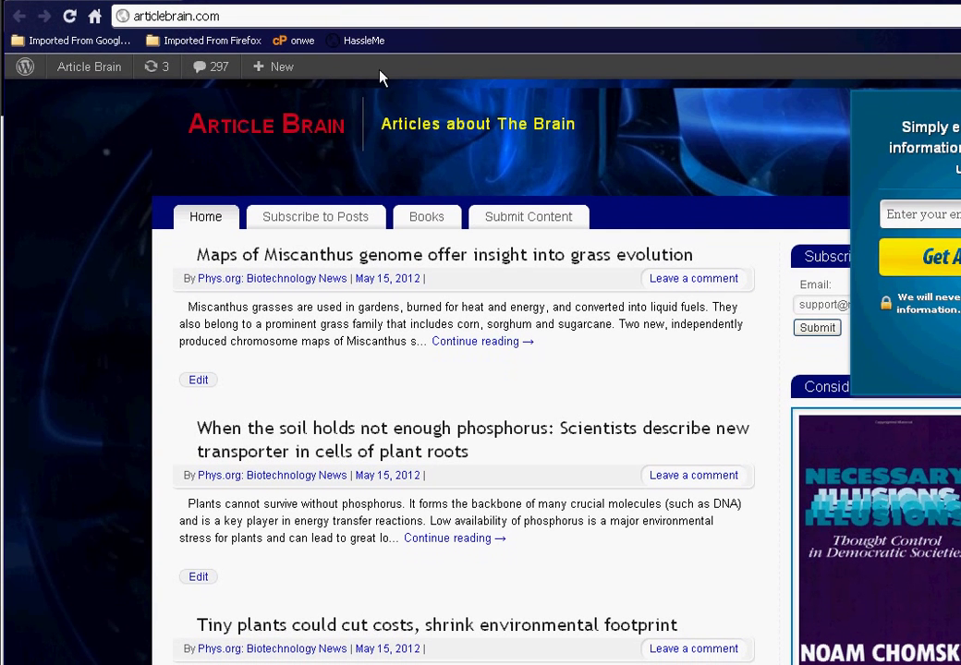
{"action": "left_click", "coordinate": [263, 134]}
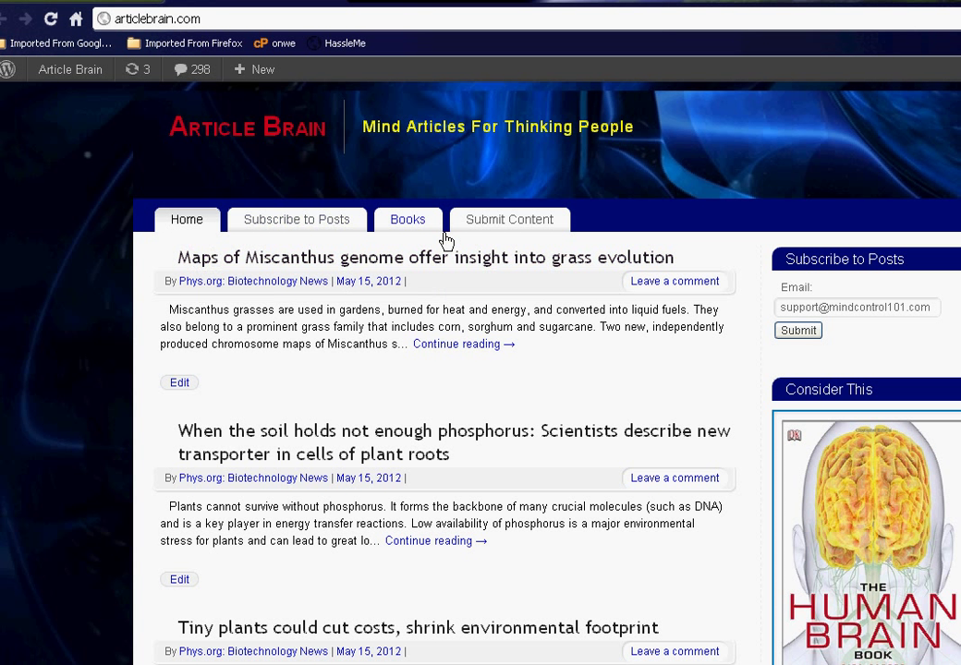
{"action": "left_click", "coordinate": [409, 222]}
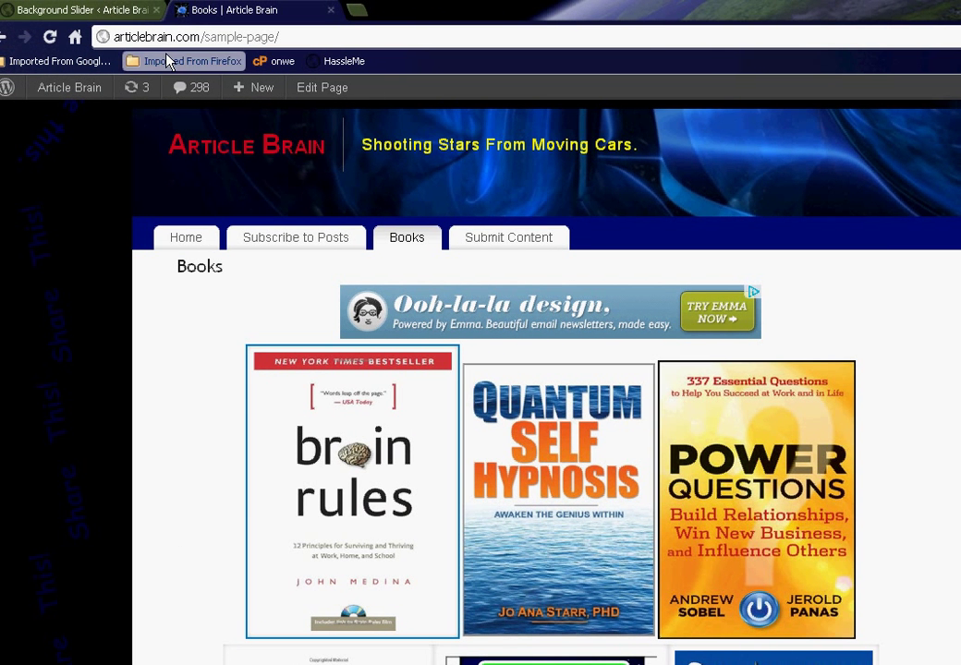
- Review the Site Background Slider settings against the Books page and highlight the plugin's name
{"action": "left_click", "coordinate": [61, 9]}
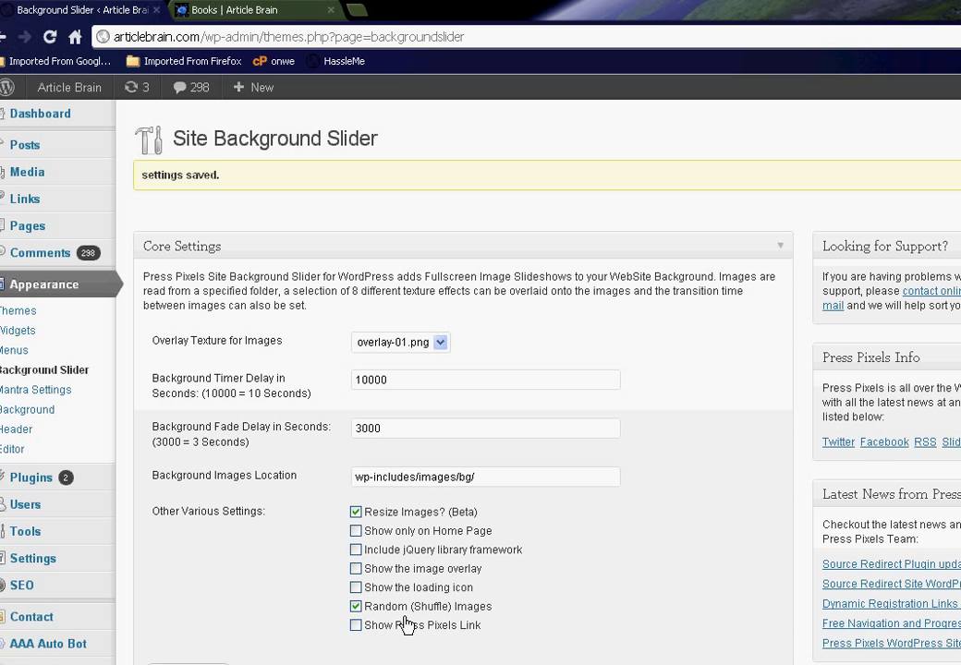
{"action": "left_click", "coordinate": [269, 16]}
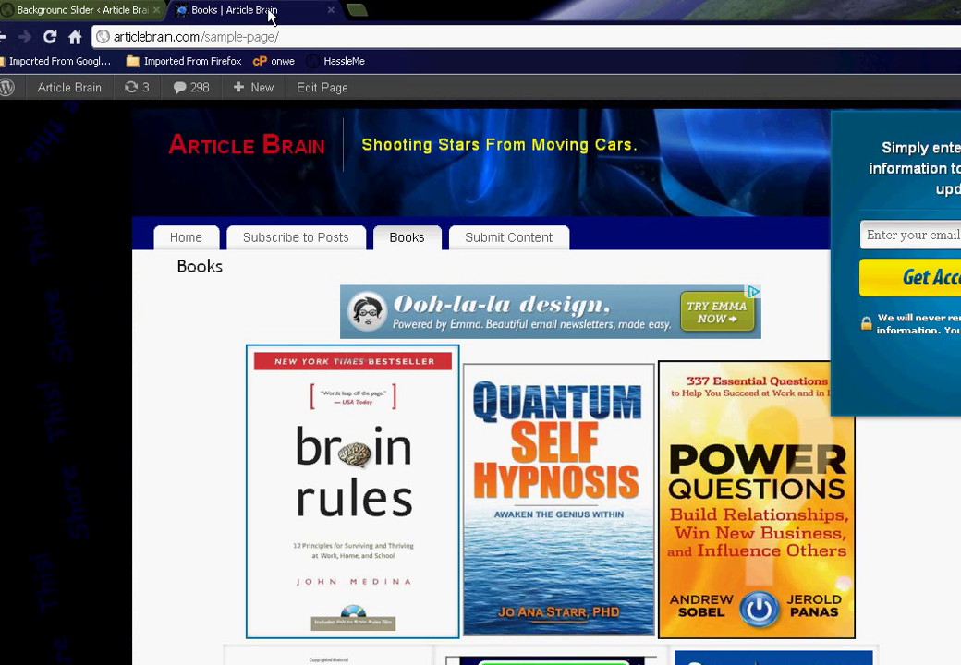
{"action": "left_click", "coordinate": [78, 13]}
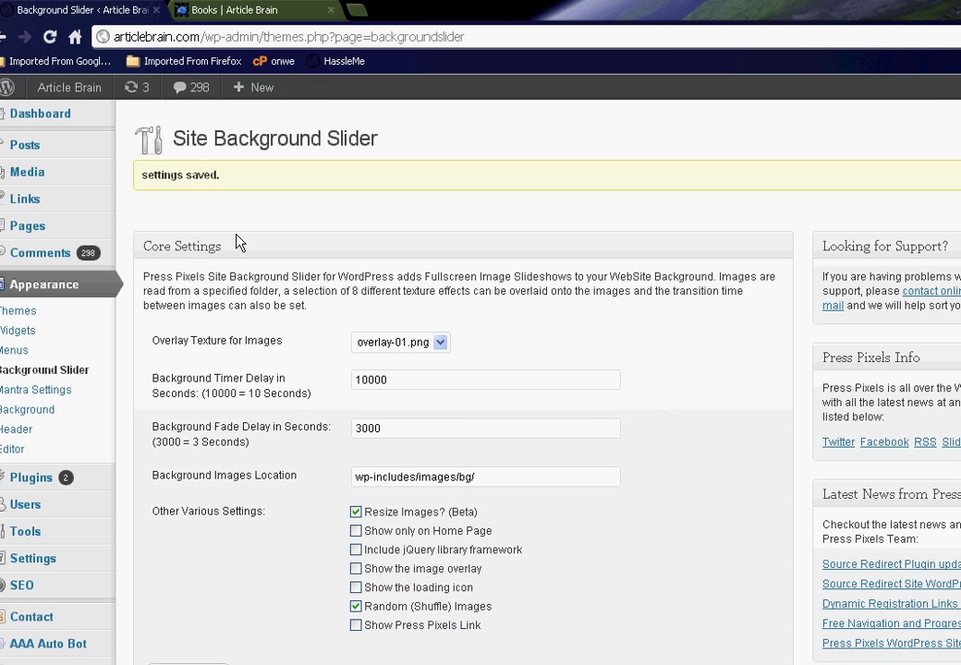
{"action": "left_click_drag", "start_coordinate": [380, 139], "coordinate": [173, 144]}
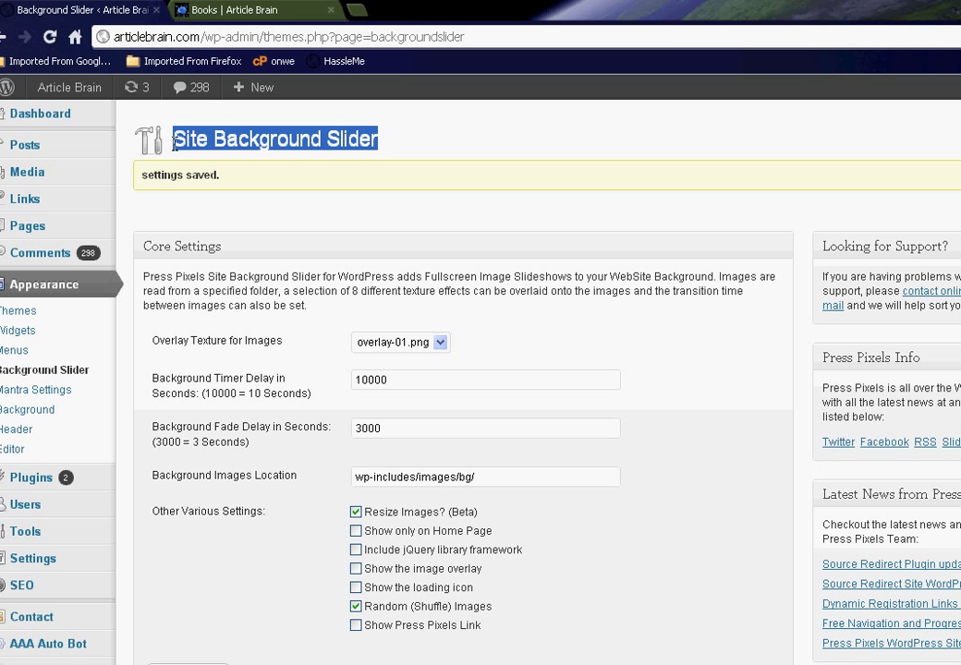
- Open the mindcontrolpublishing.com website in a new browser tab
{"action": "left_click", "coordinate": [356, 10]}
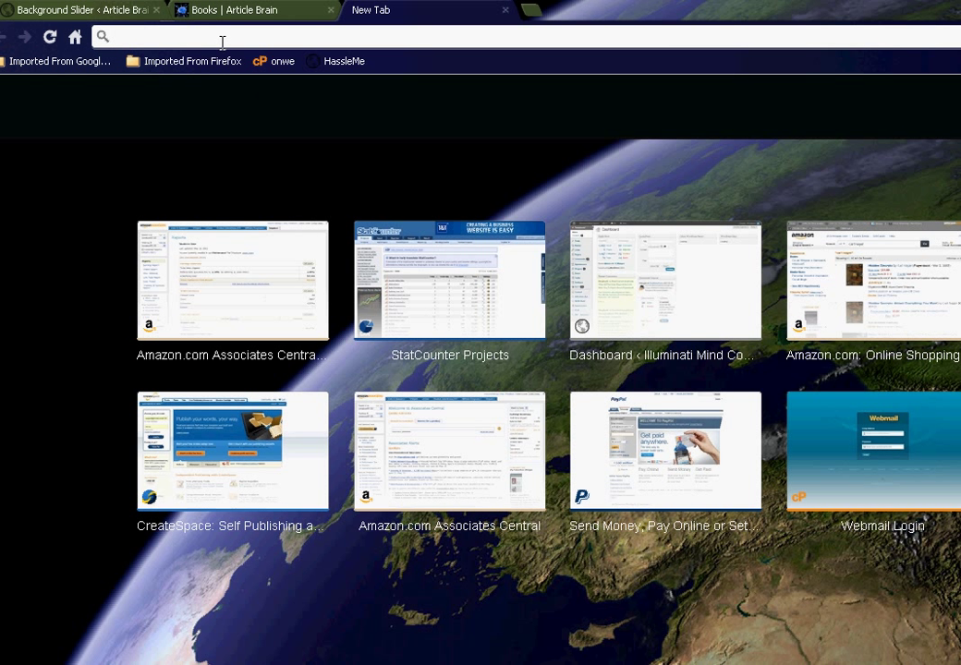
{"action": "type", "text": "mindcontrol"}
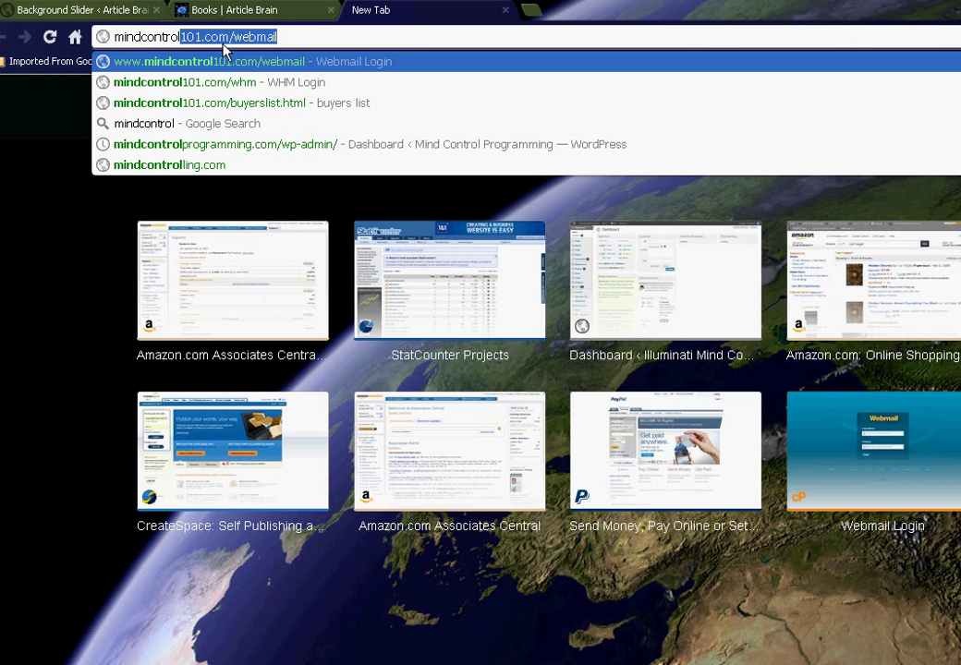
{"action": "type", "text": "p"}
{"action": "key", "text": "Down"}
{"action": "key", "text": "Down"}
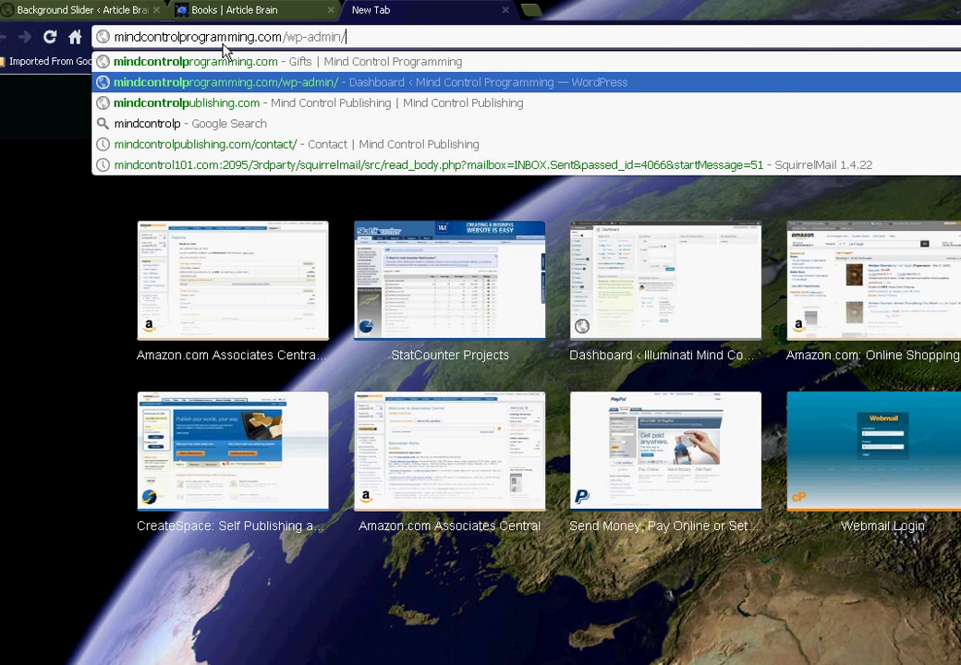
{"action": "key", "text": "Return"}
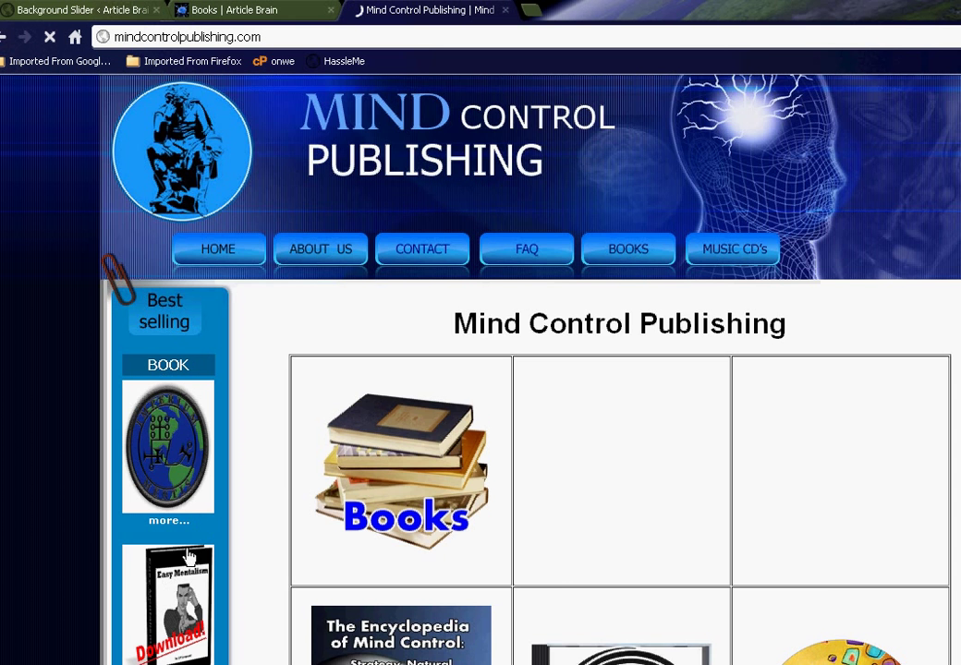
- Look through the products on the Mind Control Publishing home page and open the Contact page
{"action": "scroll", "coordinate": [434, 399], "scroll_direction": "down", "scroll_amount": 4}
{"action": "scroll", "coordinate": [433, 399], "scroll_direction": "down", "scroll_amount": 3}
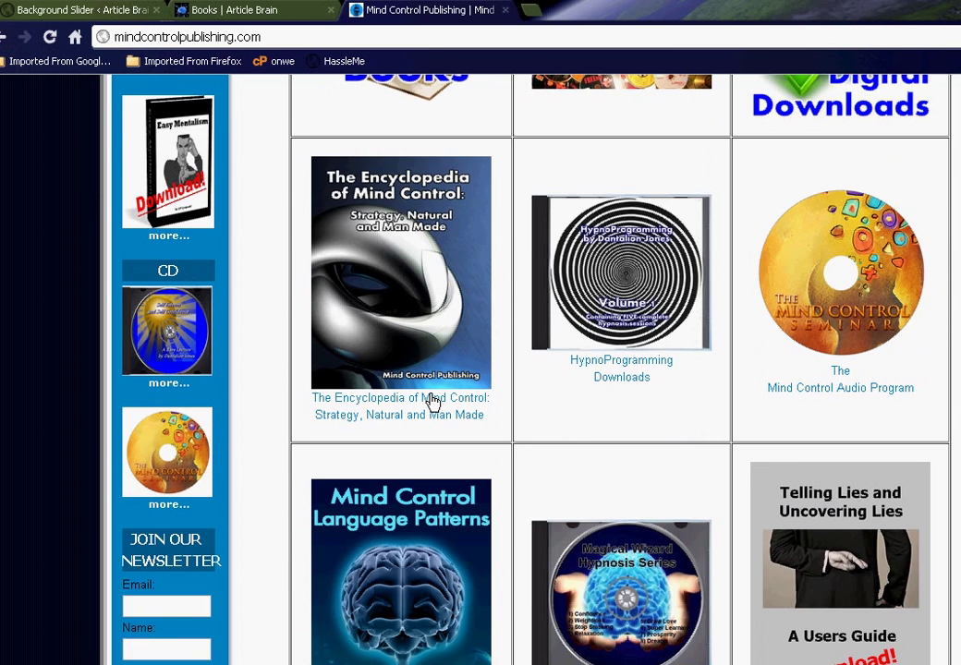
{"action": "scroll", "coordinate": [433, 402], "scroll_direction": "down", "scroll_amount": 1}
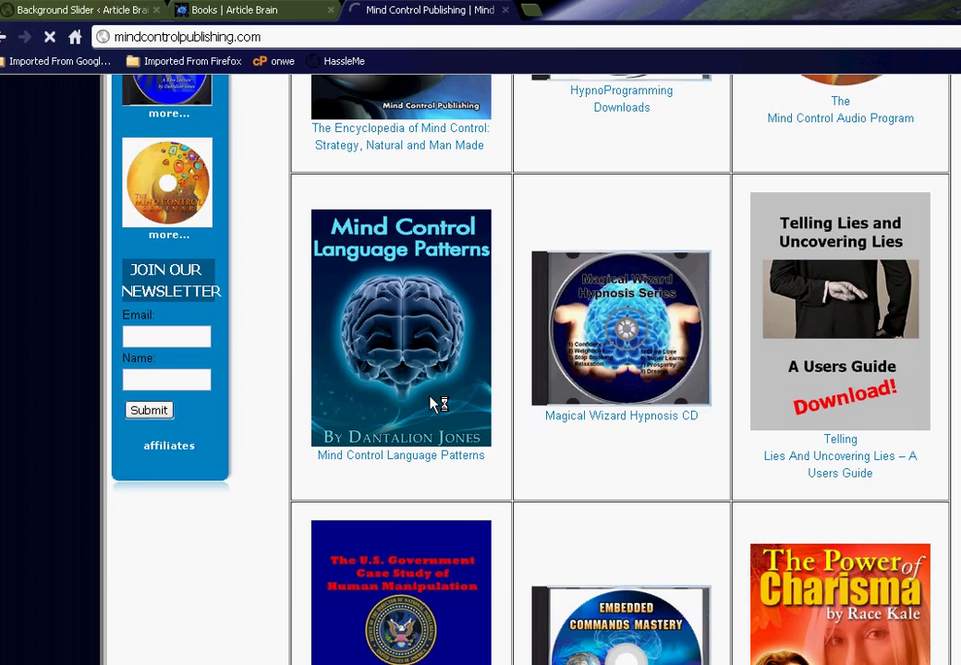
{"action": "scroll", "coordinate": [255, 575], "scroll_direction": "down", "scroll_amount": 3}
{"action": "scroll", "coordinate": [255, 574], "scroll_direction": "up", "scroll_amount": 11}
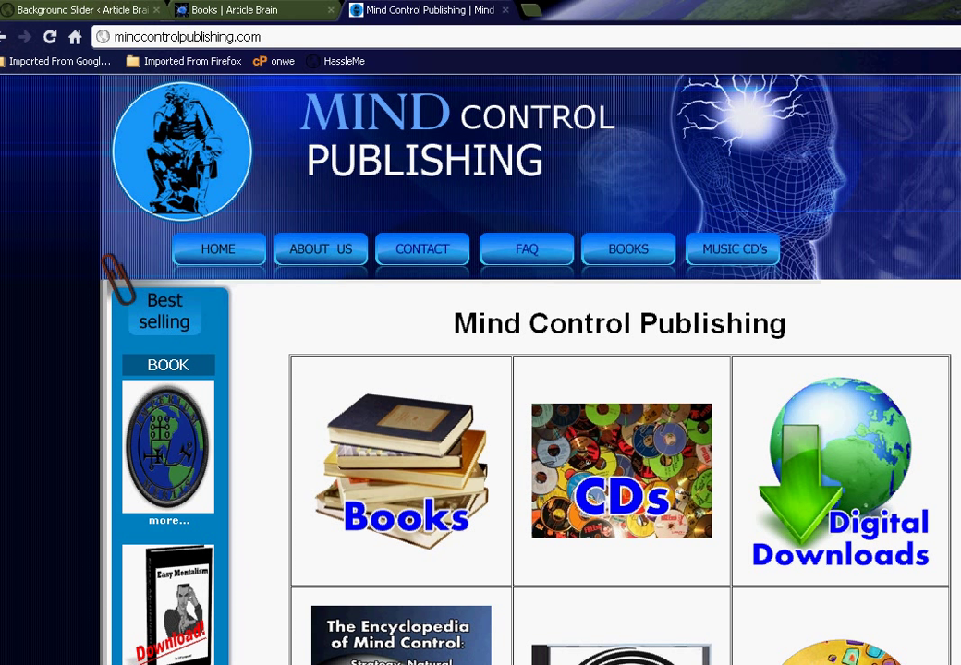
{"action": "left_click", "coordinate": [424, 262]}
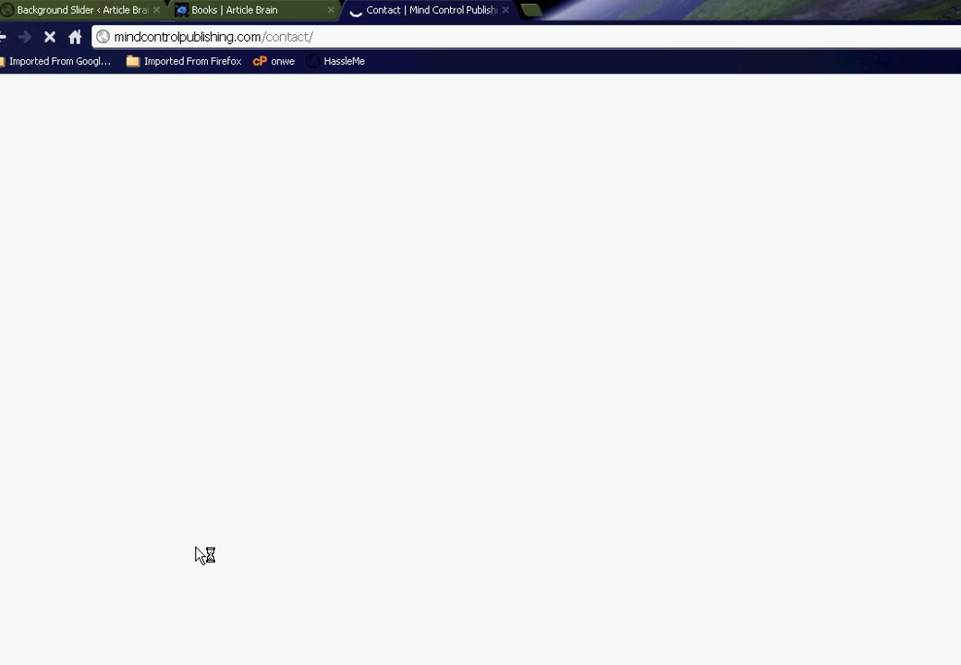